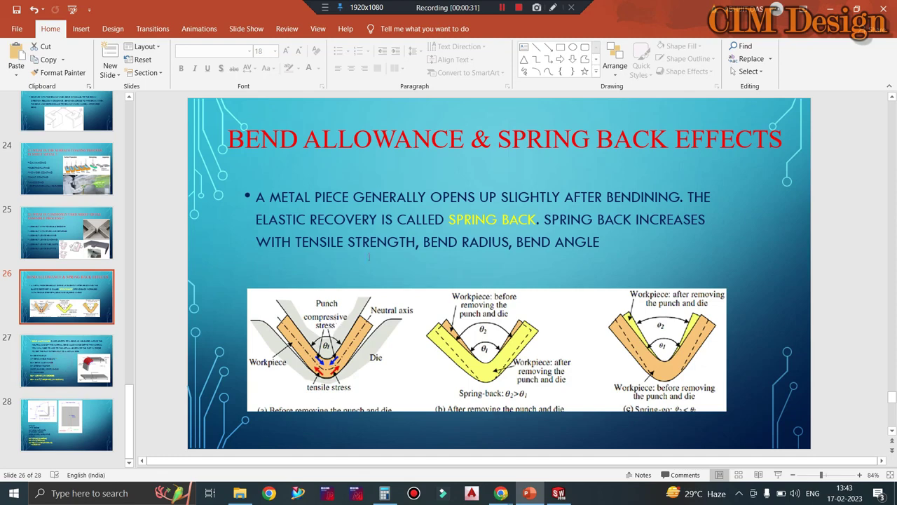
Step: Go from slide 27 to the worked bend allowance example on slide 28, then show the SOLIDWORKS flat-pattern measurement
click(73, 348)
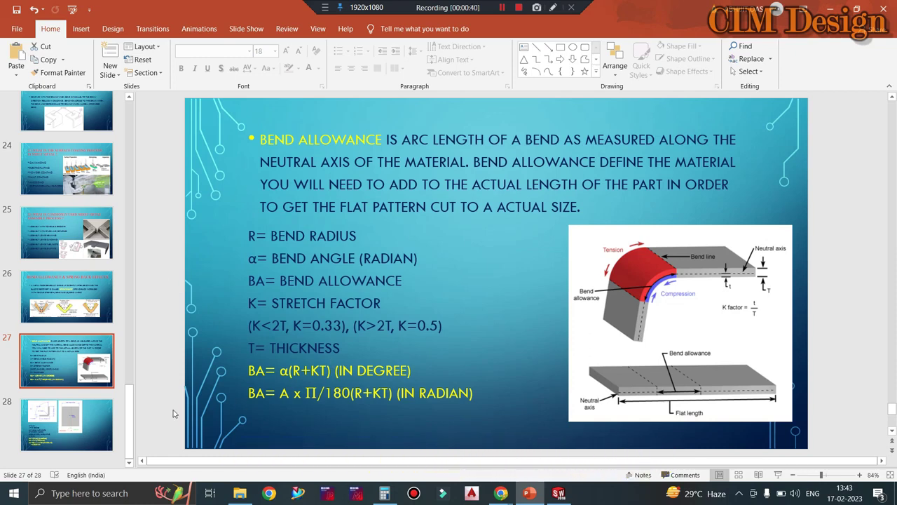
scroll(454, 324, down, 1)
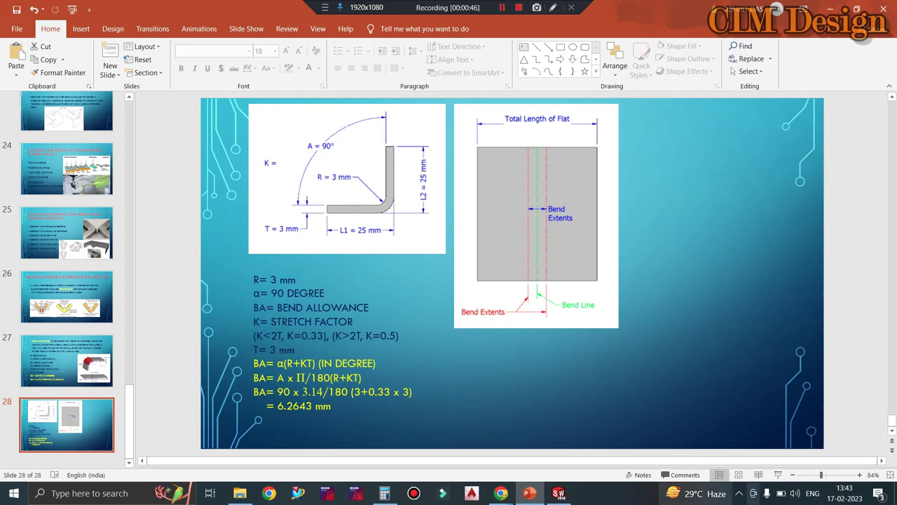
click(558, 493)
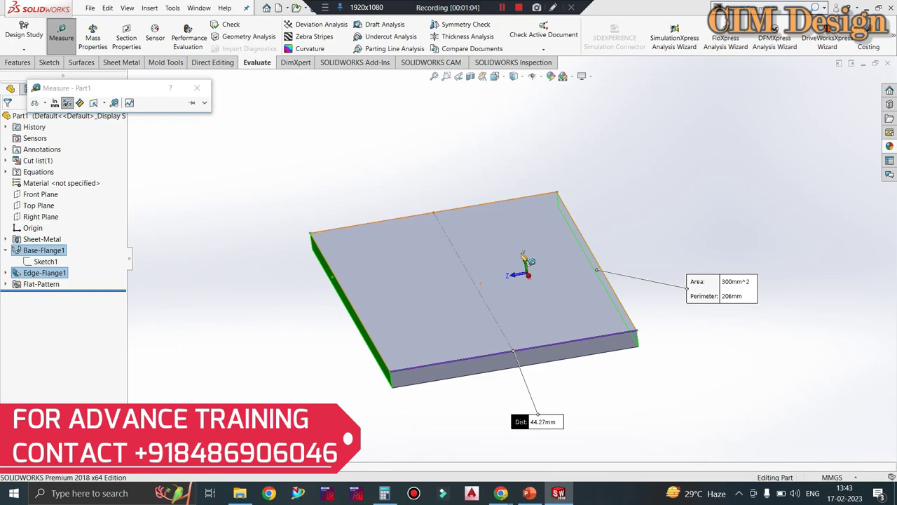
Step: Return to PowerPoint slide 26, 'Bend Allowance & Spring Back Effects'
click(530, 498)
click(95, 298)
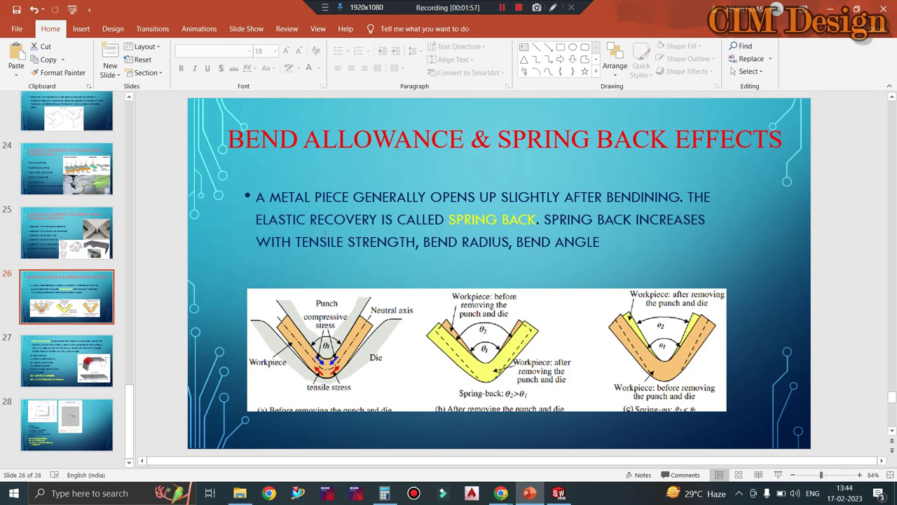
mouse_move(457, 219)
mouse_down()
mouse_move(505, 229)
mouse_move(509, 221)
mouse_up()
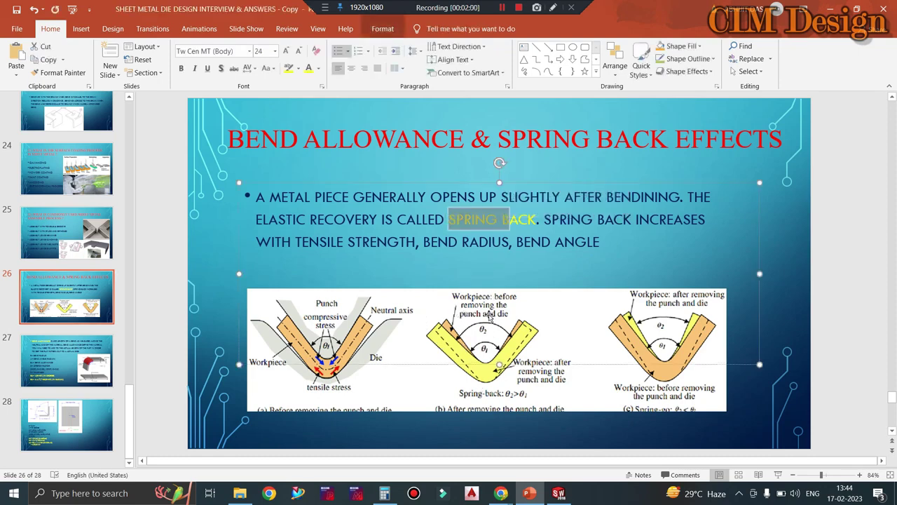
click(484, 331)
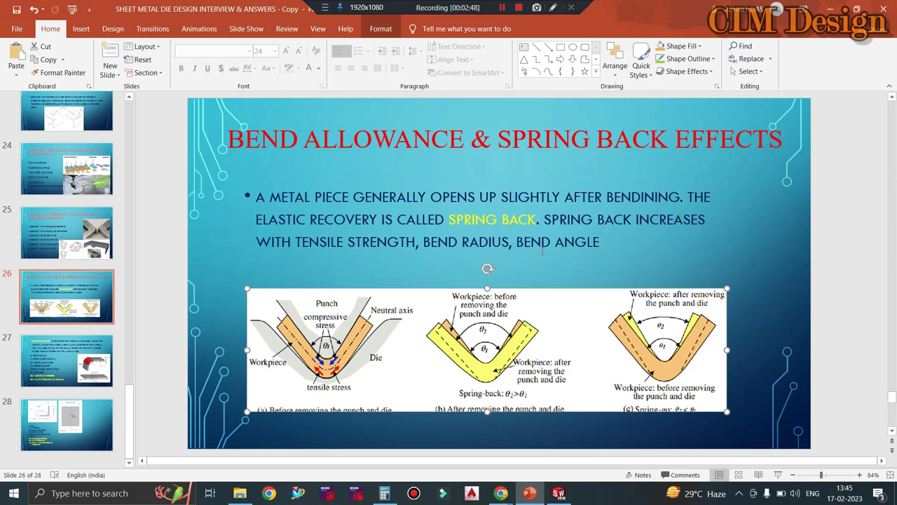
Step: Show slide 27 with the bend allowance formulas BA= α(R+KT) and BA= A x Π/180(R+KT)
click(44, 356)
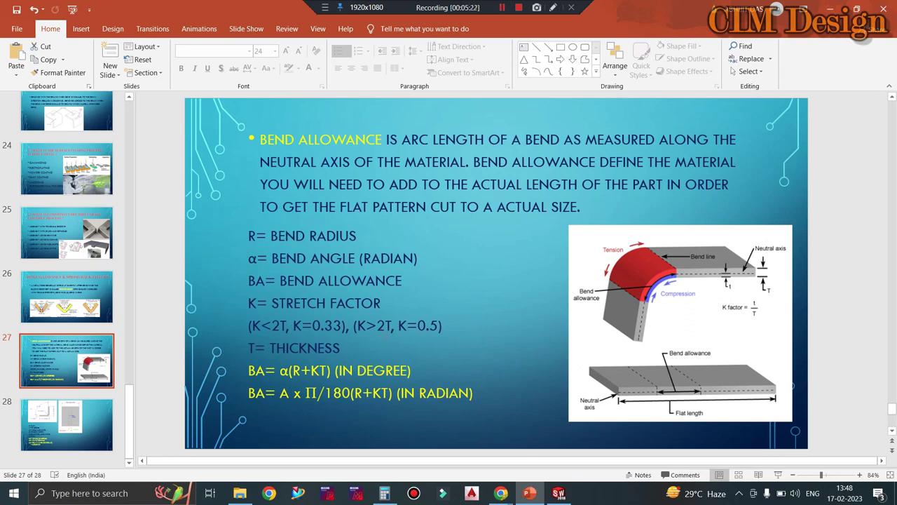
click(387, 319)
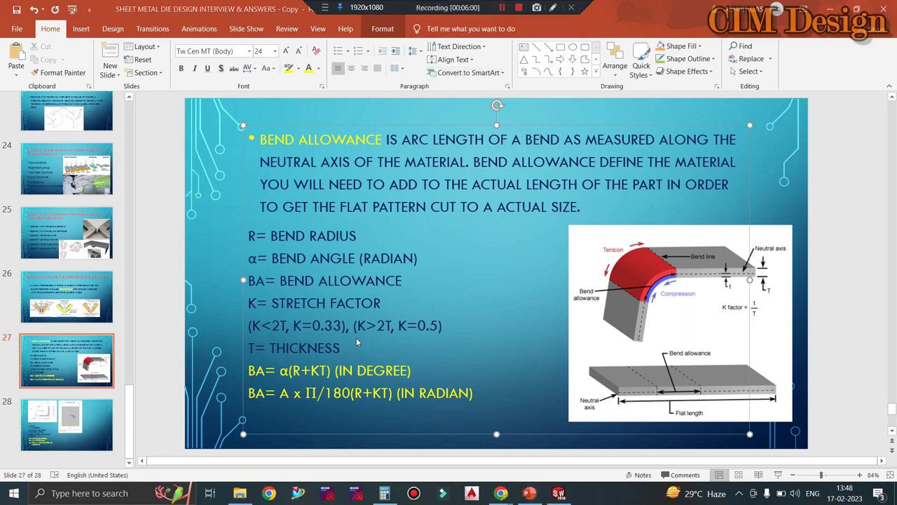
click(259, 328)
key(BackSpace)
text(R)
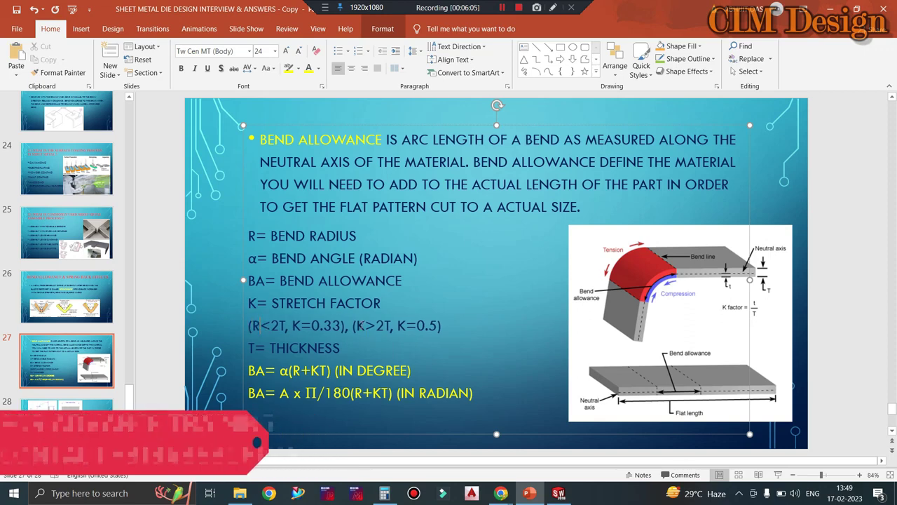
click(362, 325)
key(BackSpace)
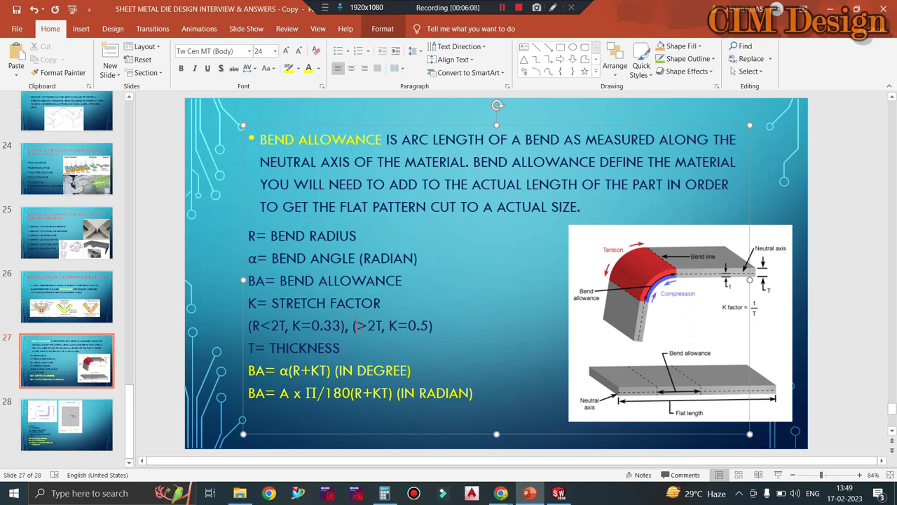
text(R)
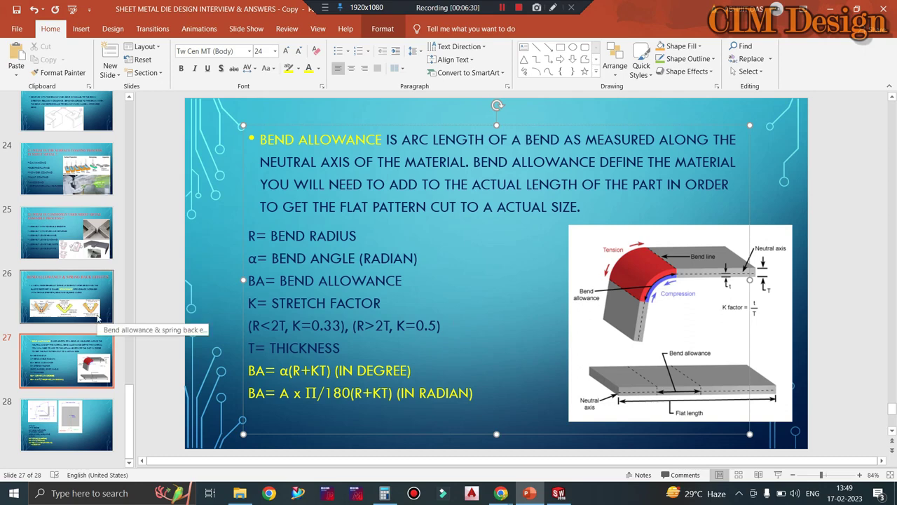
click(64, 415)
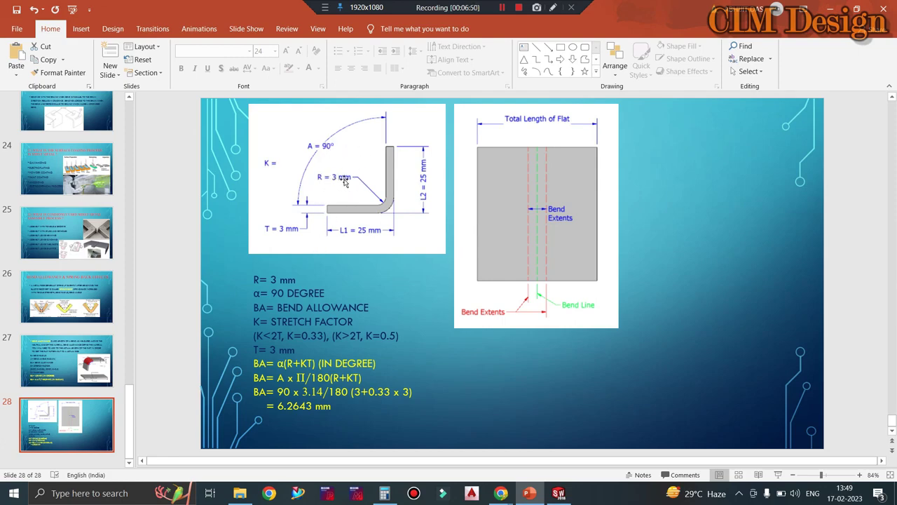
click(298, 279)
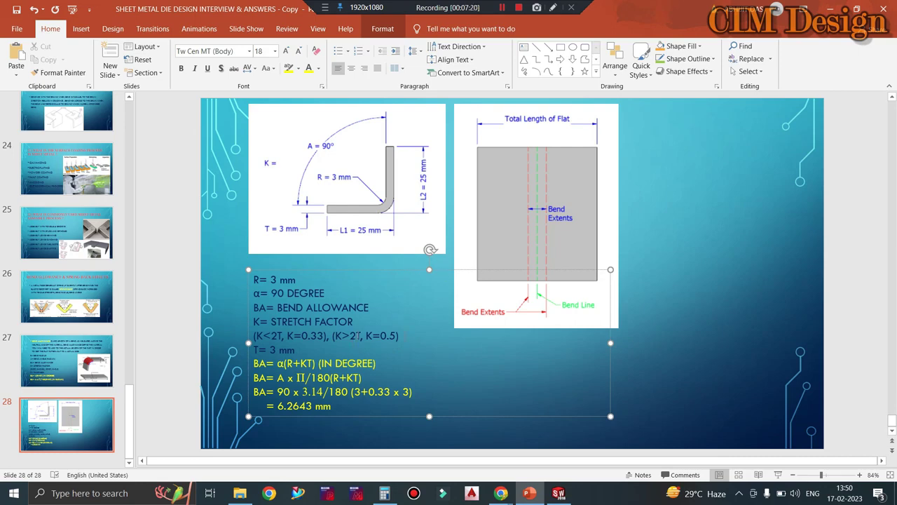
Step: Replace the K before >2T and <2T with uppercase R in the stretch-factor conditions
key(BackSpace)
text(R)
double_click(258, 335)
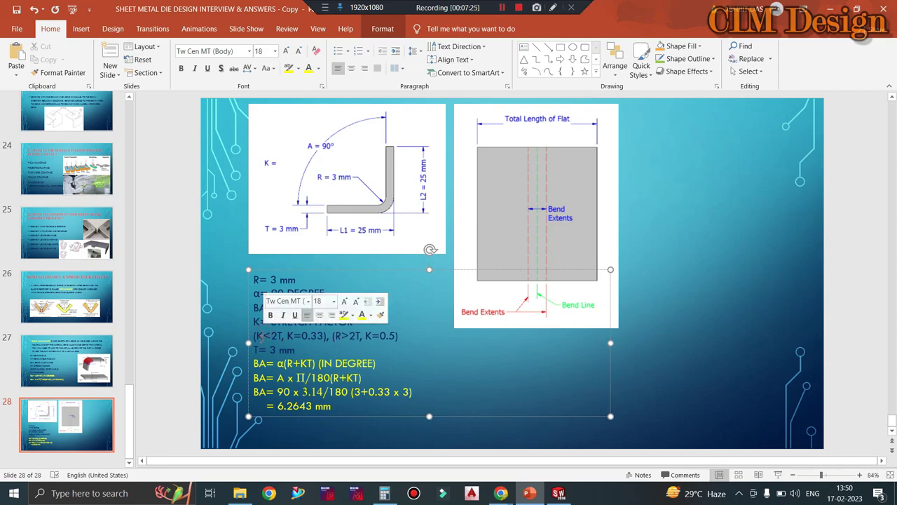
key(BackSpace)
text(R)
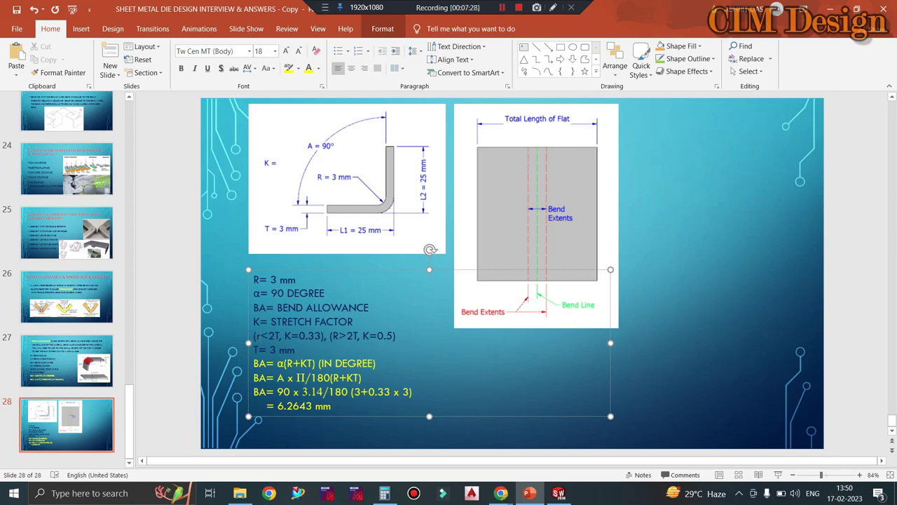
key(BackSpace)
text(R)
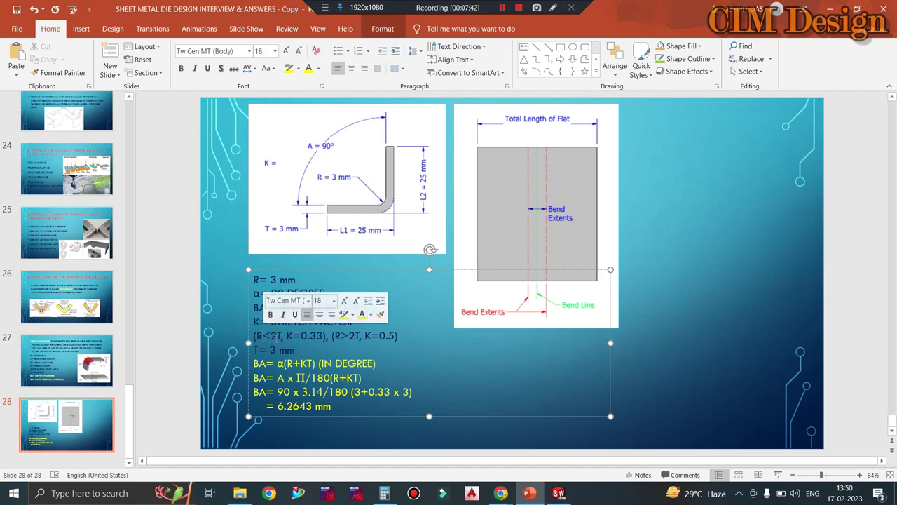
drag(301, 336, 322, 336)
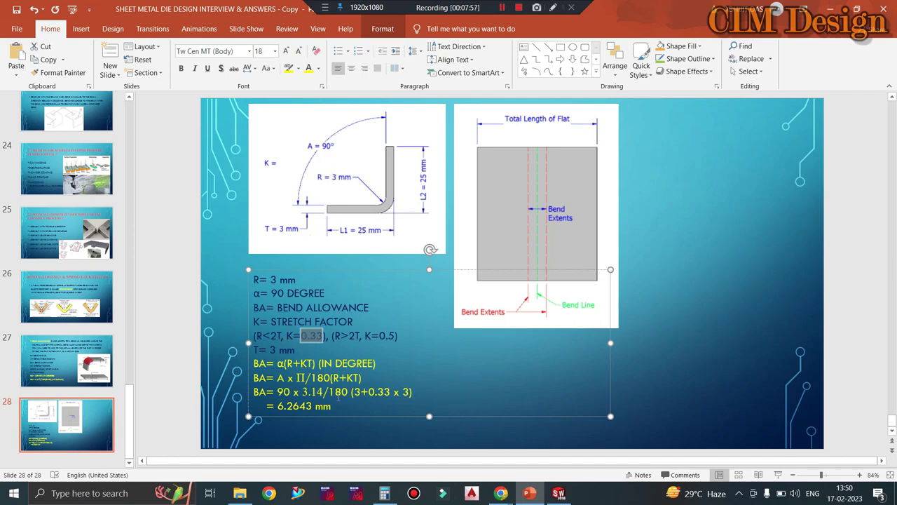
drag(369, 392, 390, 391)
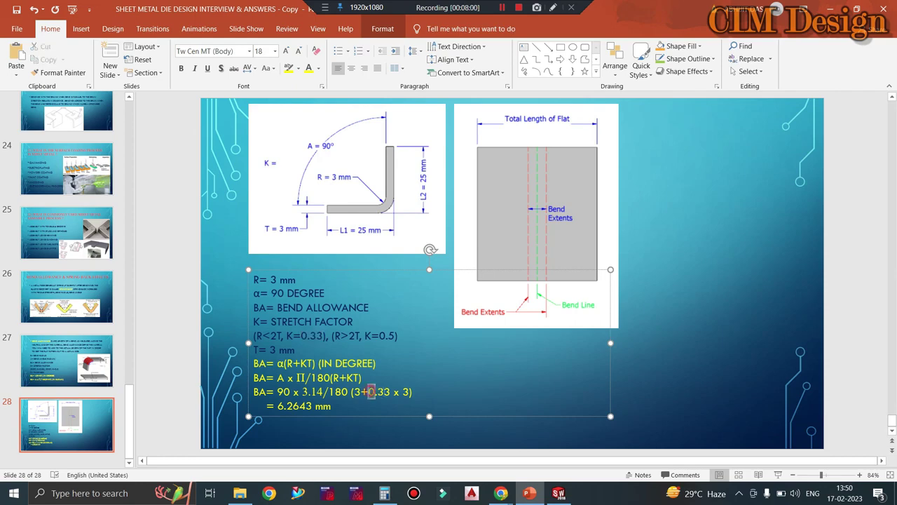
click(390, 377)
drag(277, 377, 361, 379)
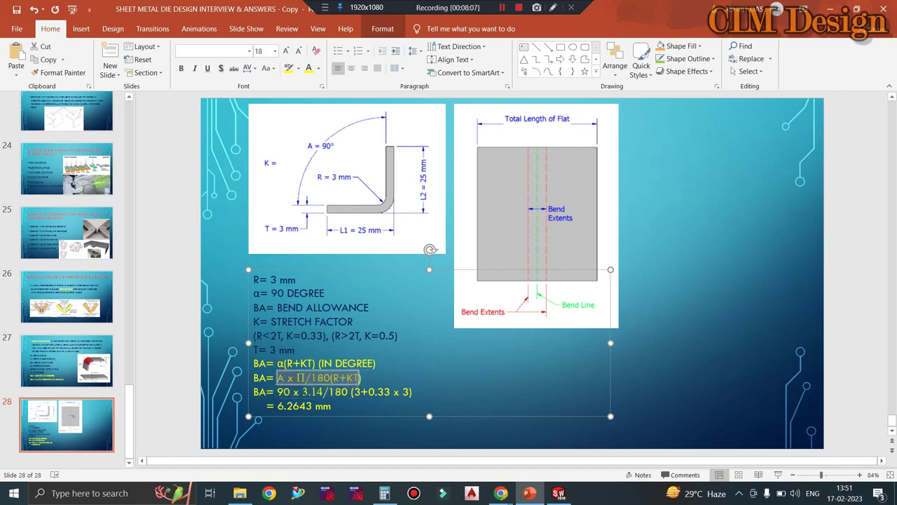
click(310, 392)
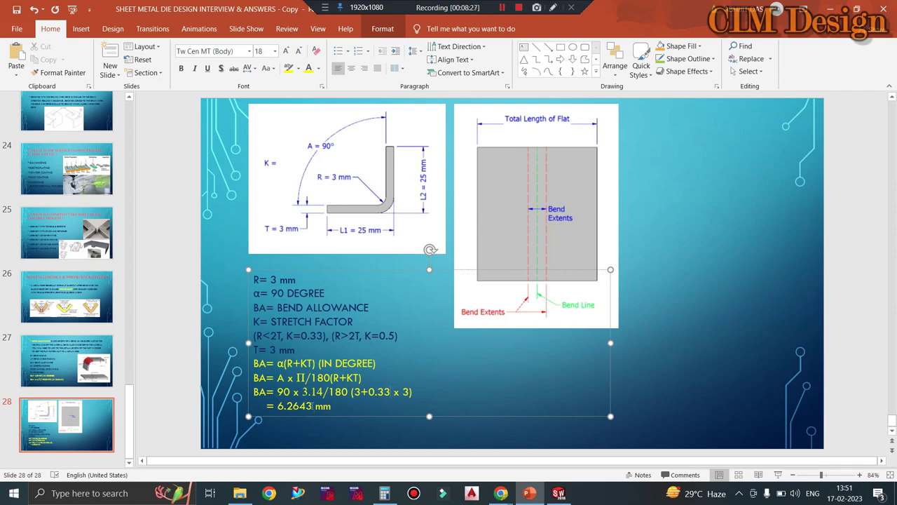
drag(313, 406, 276, 406)
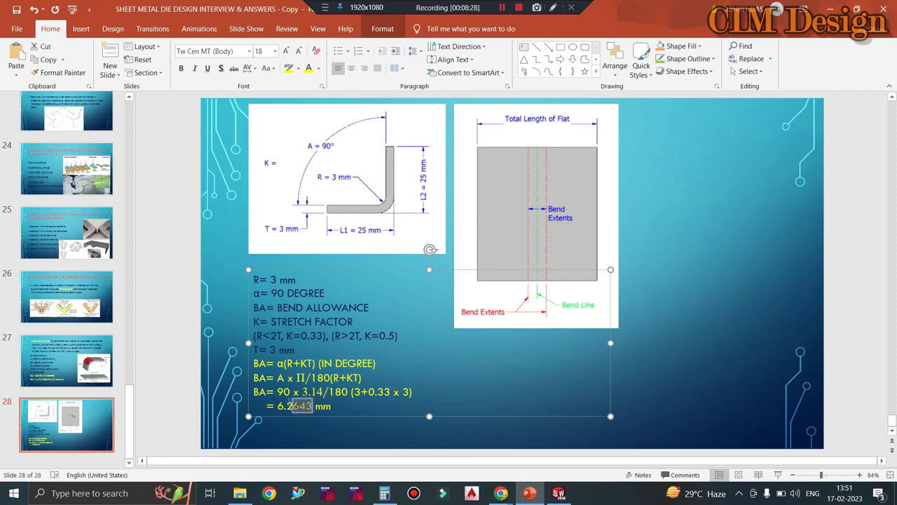
click(379, 495)
Step: Compute the angle term 90 × 3.14 ÷ 180 = 1.57 in Calculator
click(698, 219)
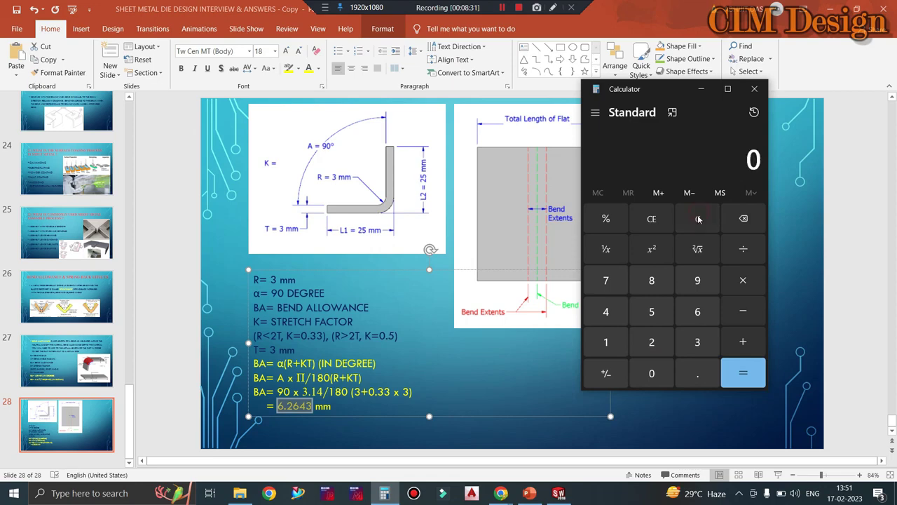
click(697, 280)
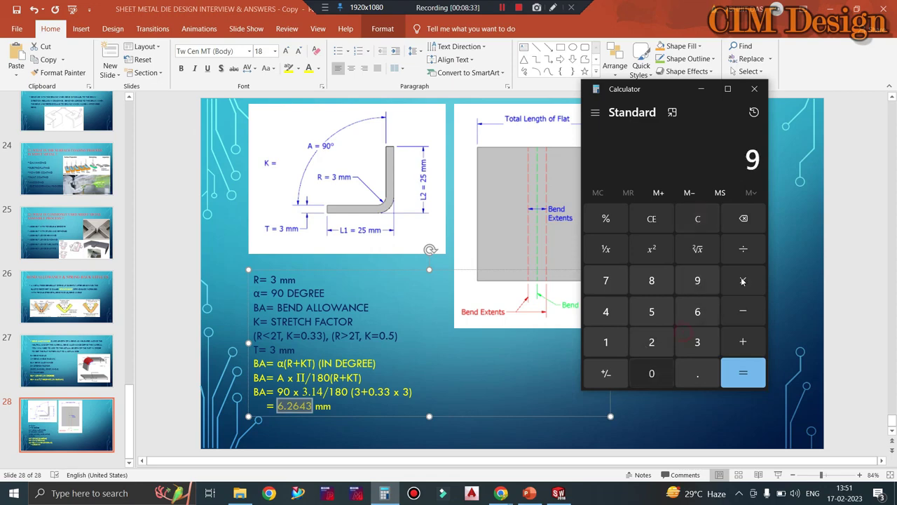
text(0)
click(743, 281)
click(697, 342)
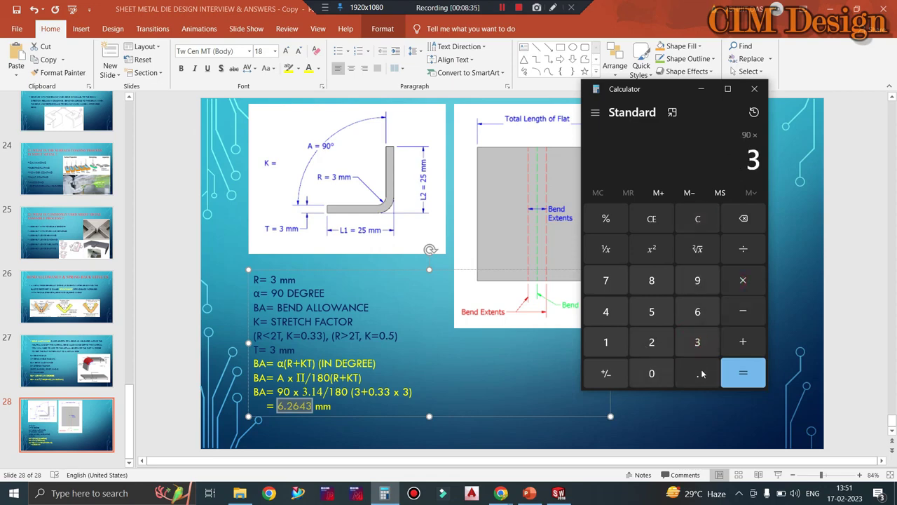
click(702, 374)
click(606, 342)
click(605, 280)
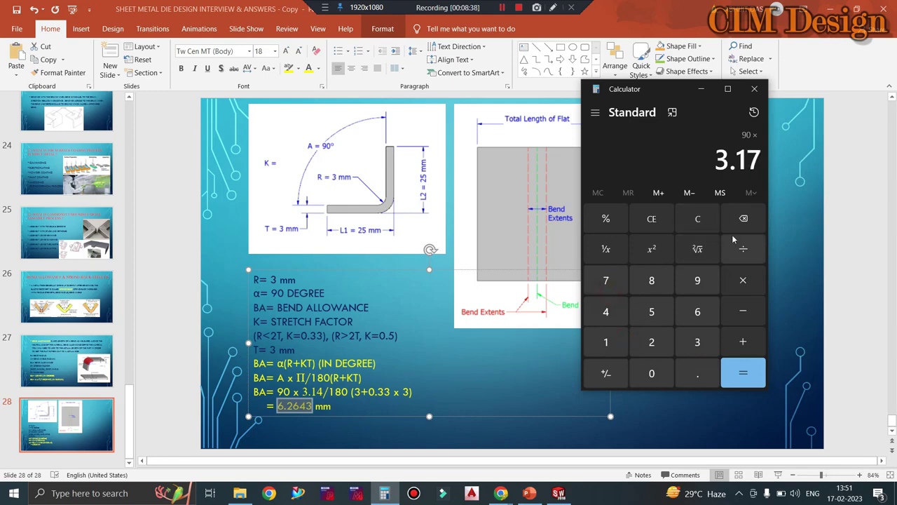
click(738, 219)
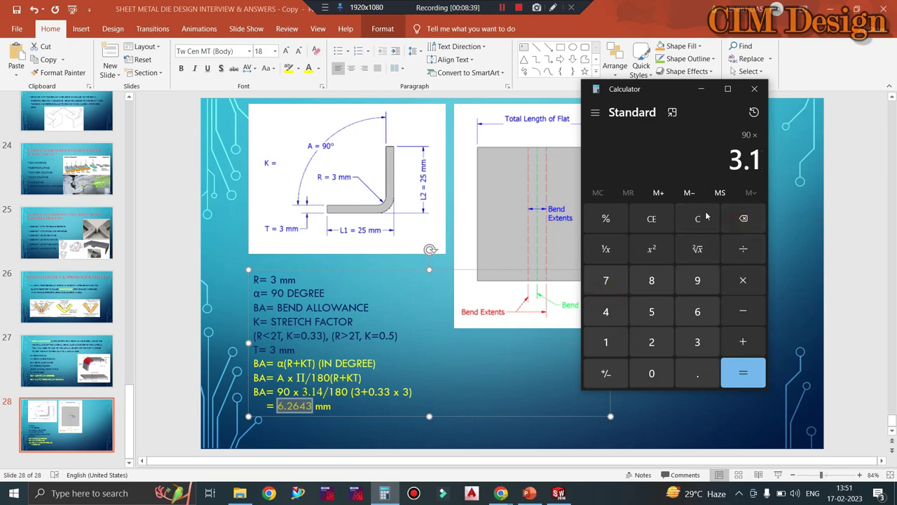
click(607, 311)
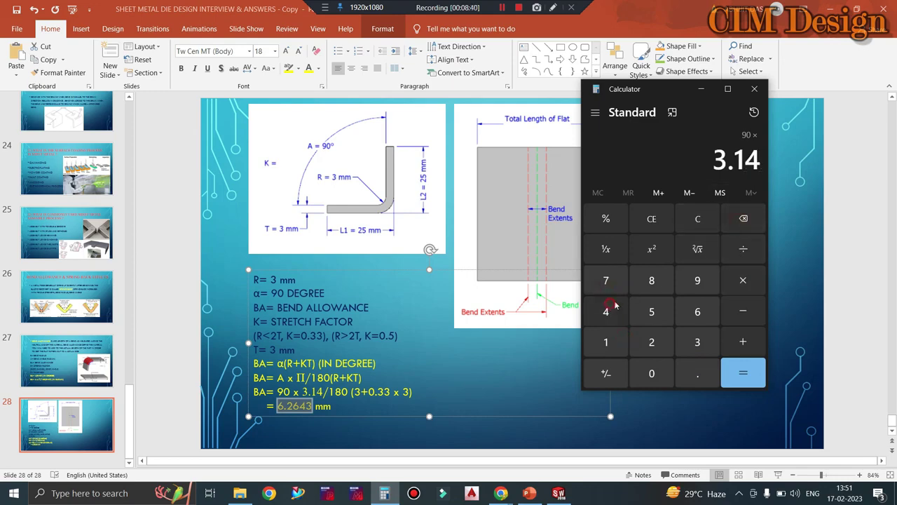
click(736, 376)
click(746, 252)
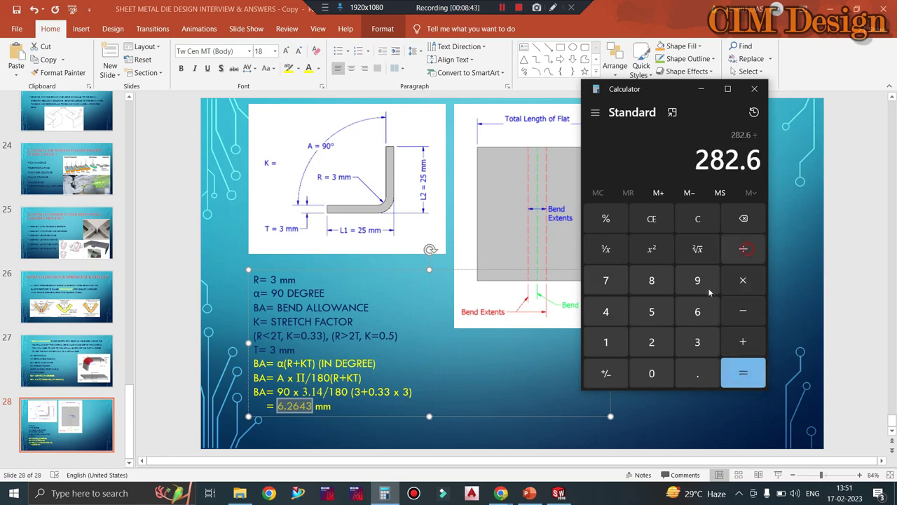
click(606, 343)
click(652, 281)
click(651, 373)
click(743, 373)
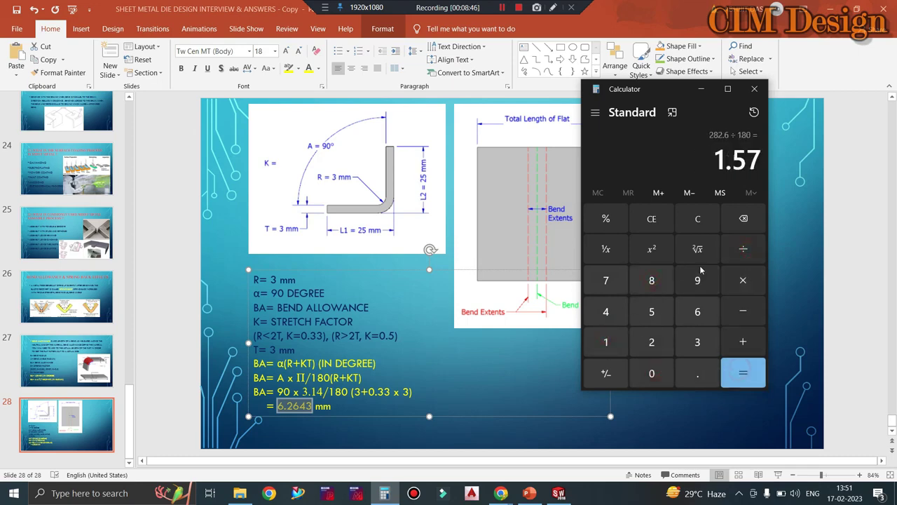
Step: Compute 0.33 × 3 + 3 = 3.99 for the R+KT term
click(700, 223)
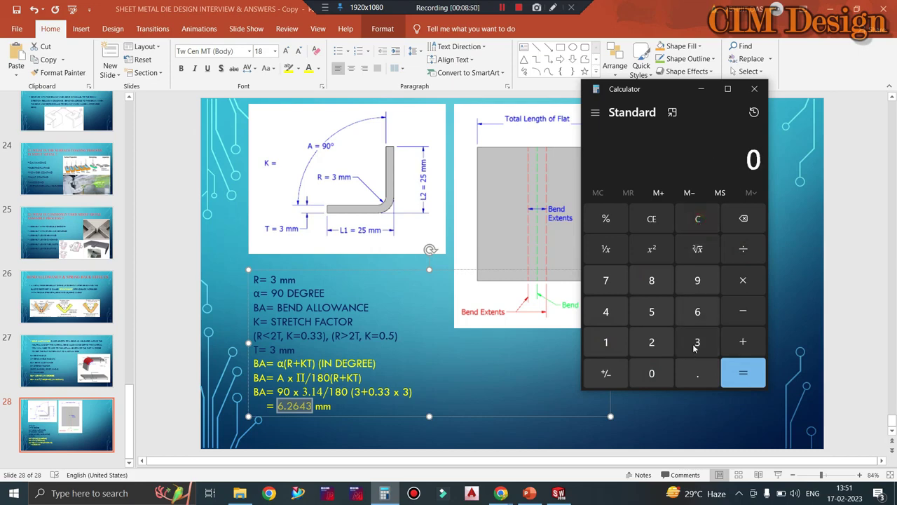
click(651, 371)
click(697, 373)
click(696, 343)
click(697, 343)
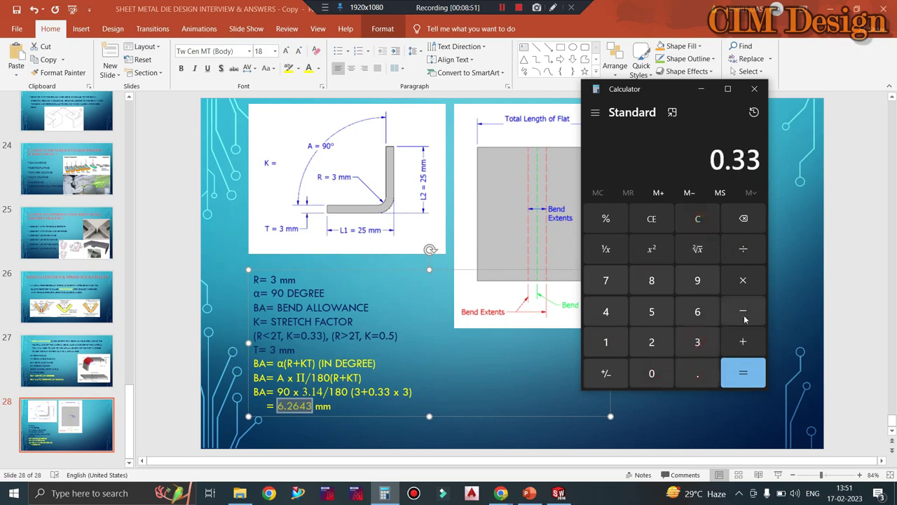
click(743, 292)
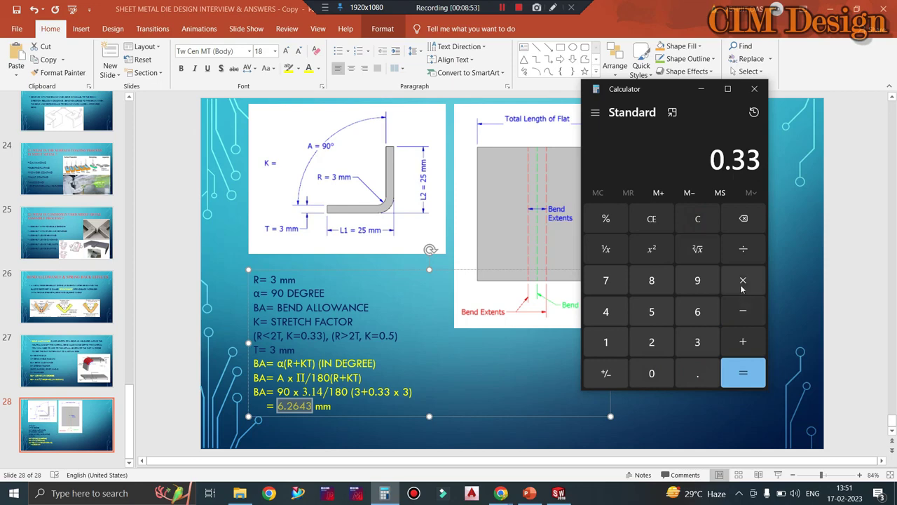
click(697, 341)
click(743, 372)
click(743, 341)
click(697, 342)
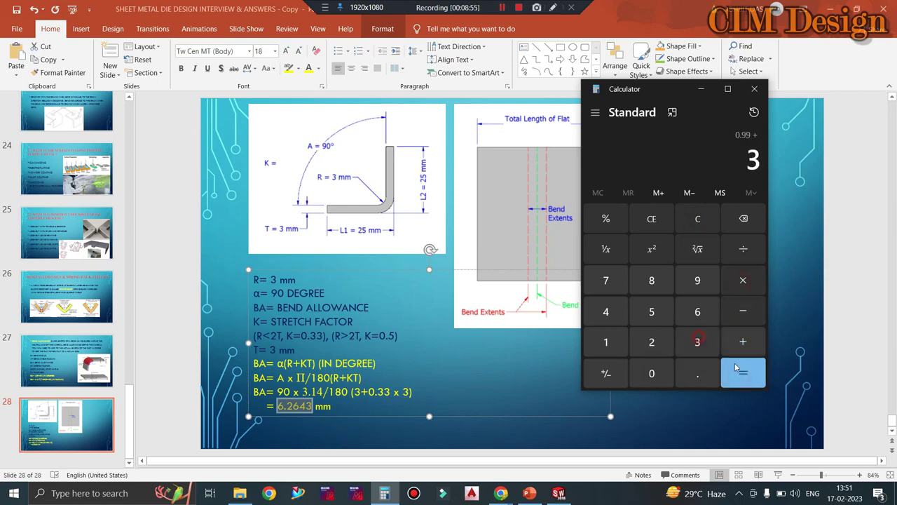
click(744, 372)
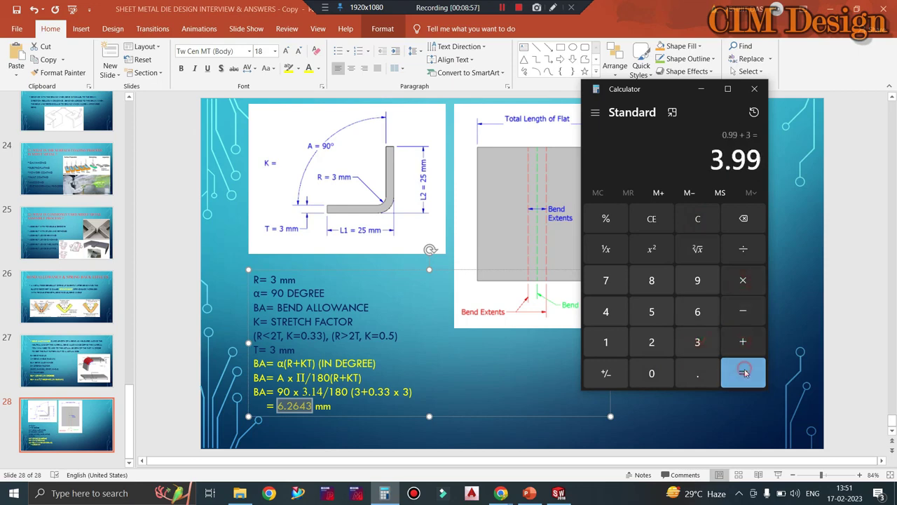
Step: Multiply 3.99 × 1.57 to get 6.2643, then minimize Calculator
click(743, 282)
click(606, 342)
click(697, 372)
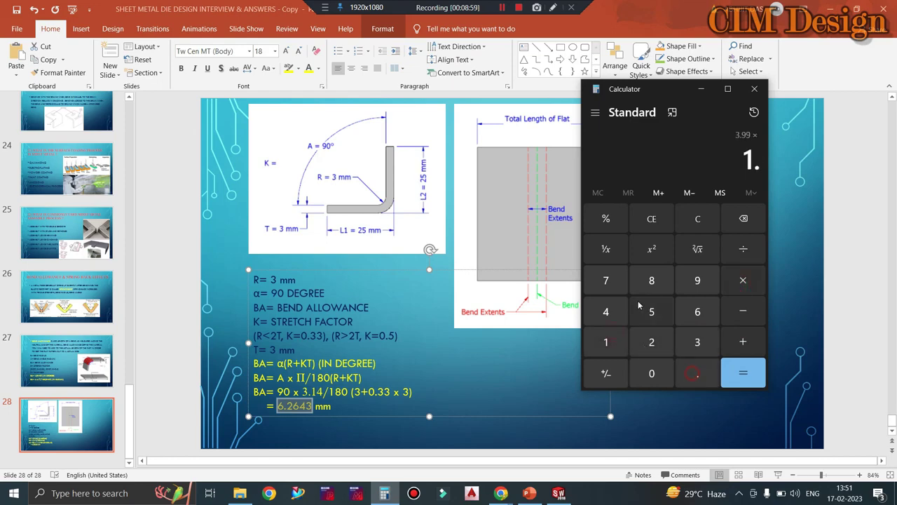
click(652, 311)
click(606, 280)
click(743, 373)
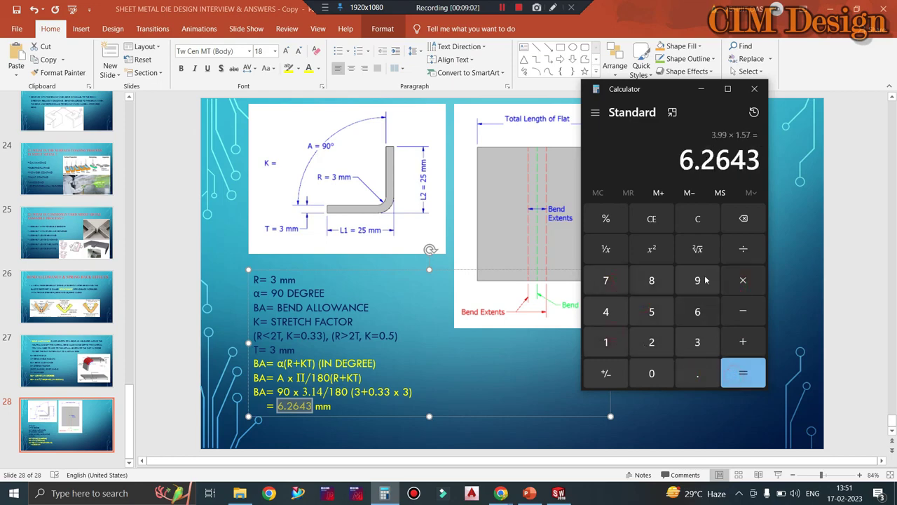
drag(680, 161, 760, 160)
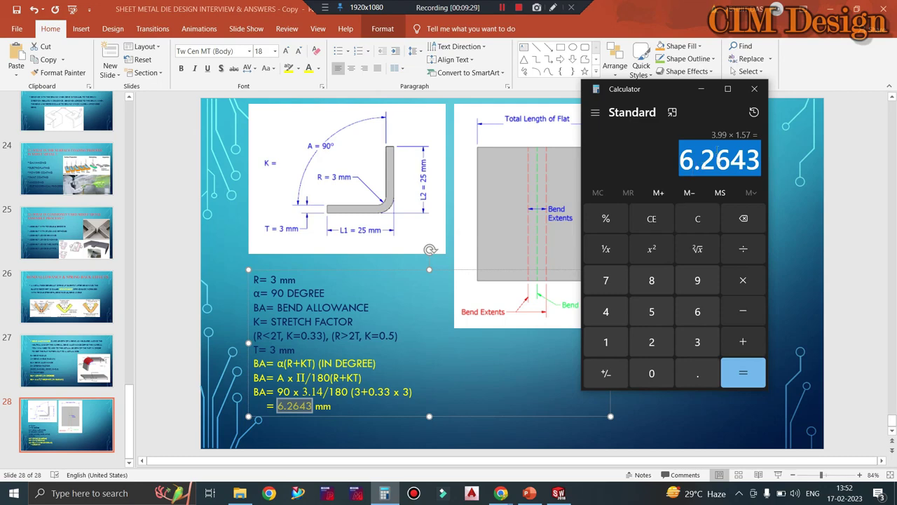
click(705, 92)
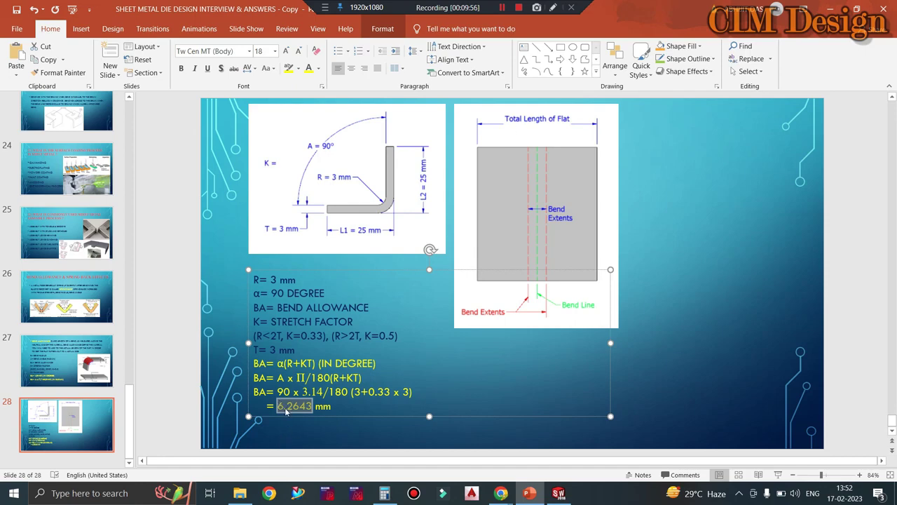
Step: In SOLIDWORKS, close the measurement and delete Base-Flange1 with its dependent features
click(558, 493)
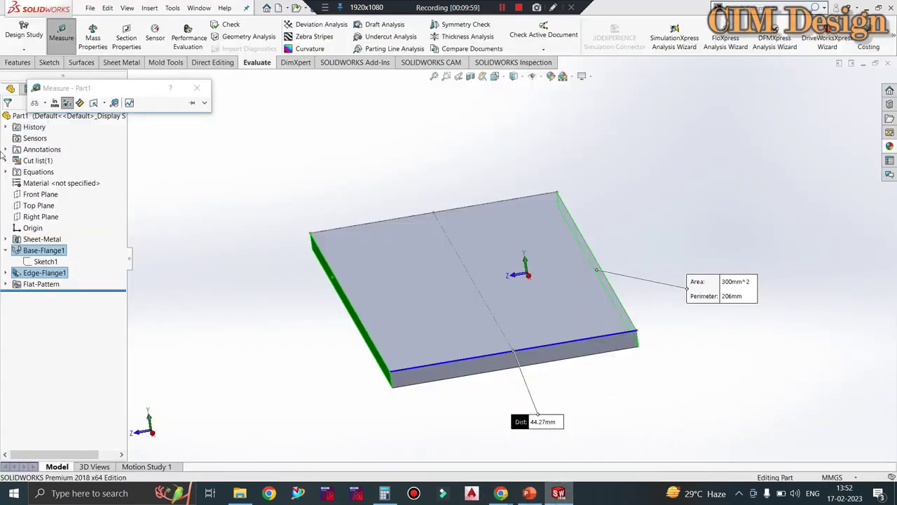
click(197, 88)
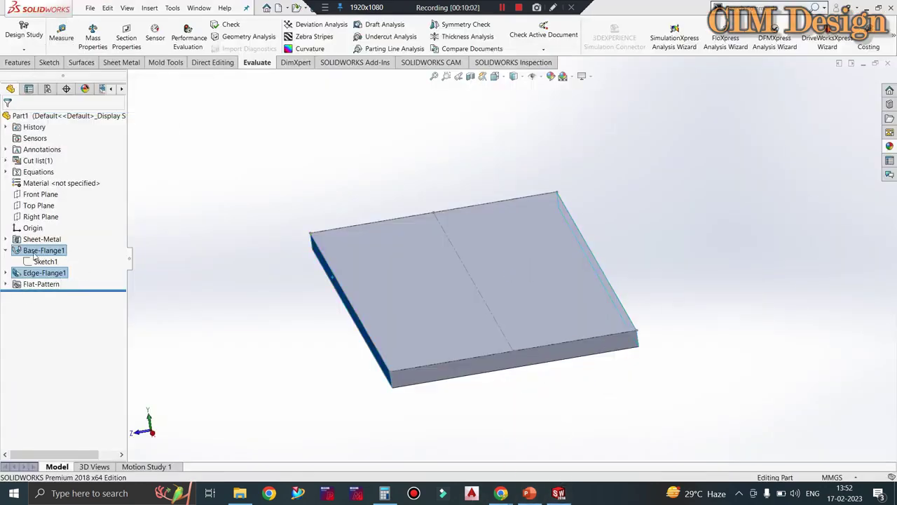
right_click(36, 252)
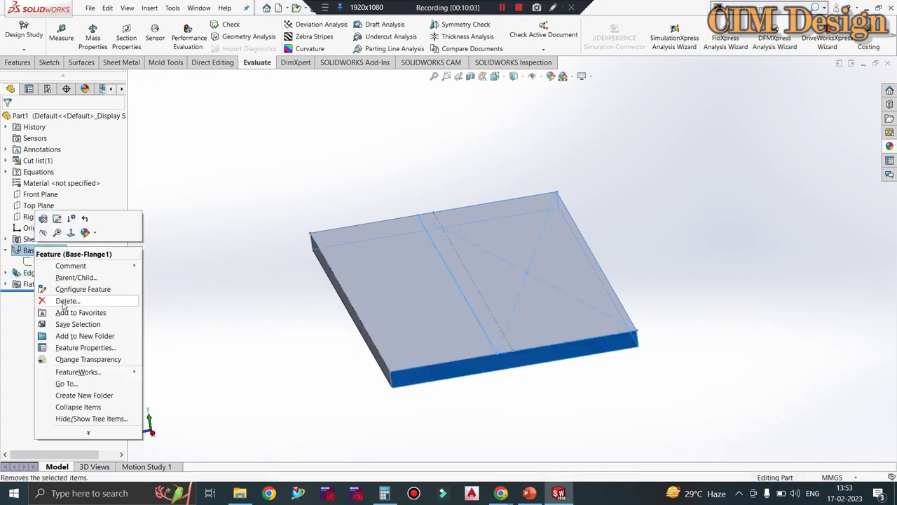
click(61, 302)
click(516, 185)
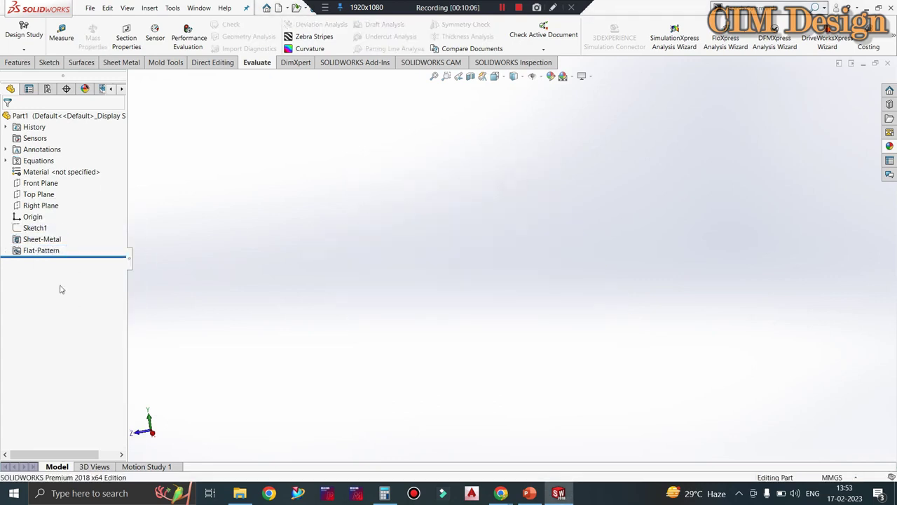
Step: Select the Flat-Pattern, start and exit a sketch, then choose File > New
click(49, 63)
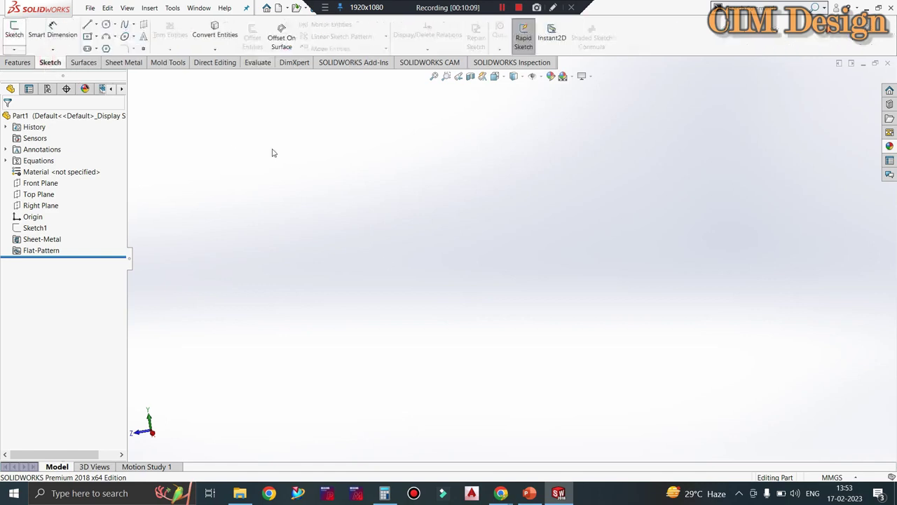
click(132, 62)
click(112, 63)
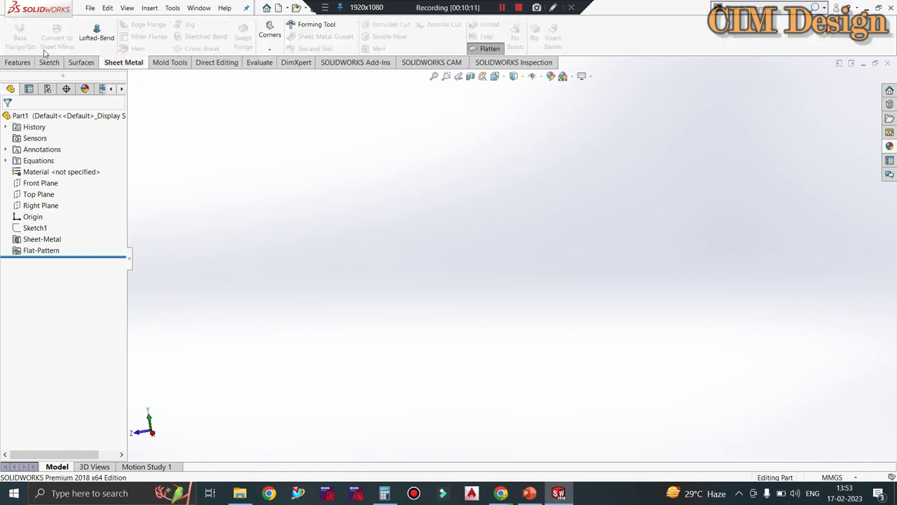
click(42, 251)
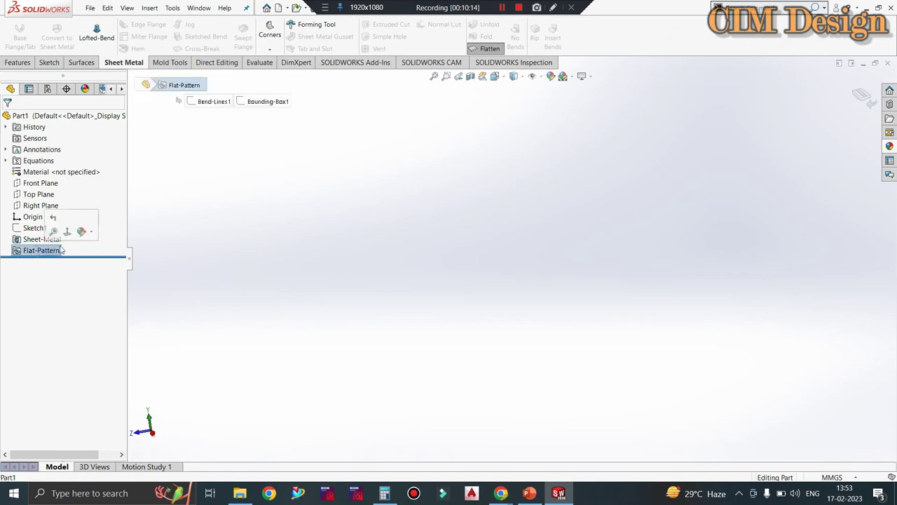
click(49, 63)
click(14, 34)
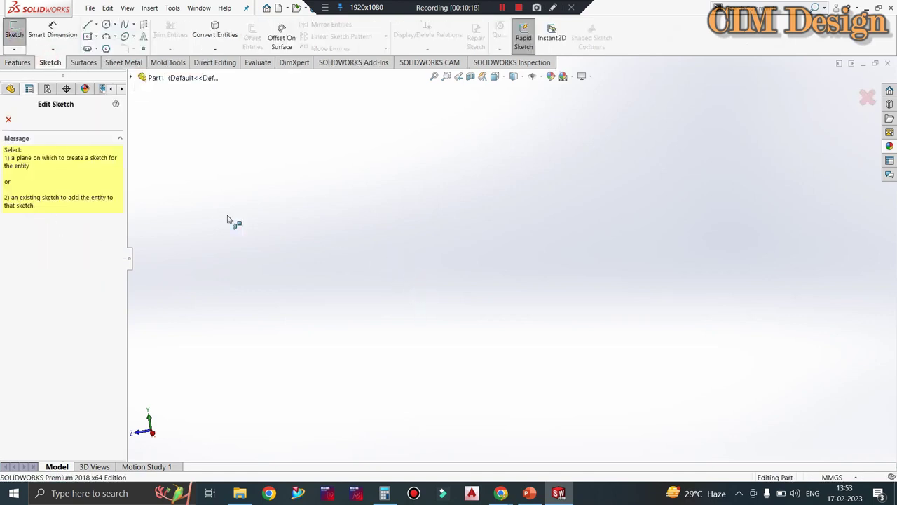
click(133, 79)
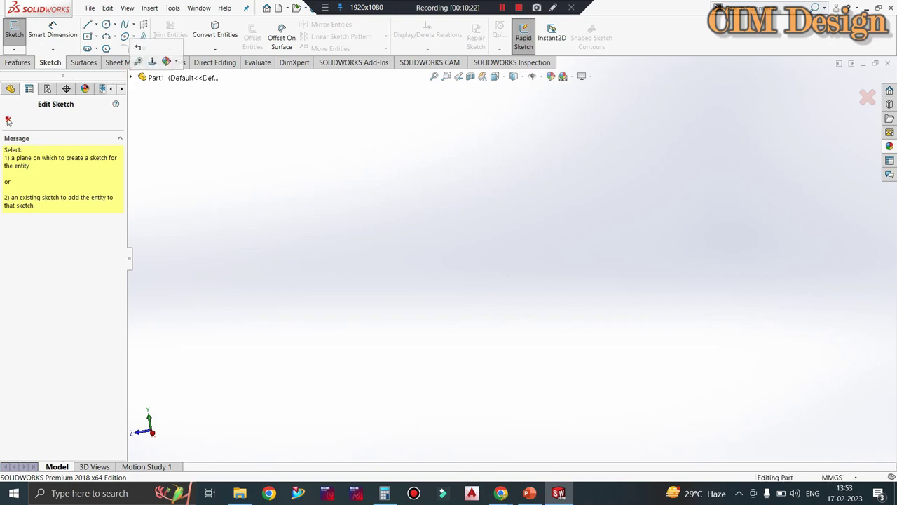
click(9, 120)
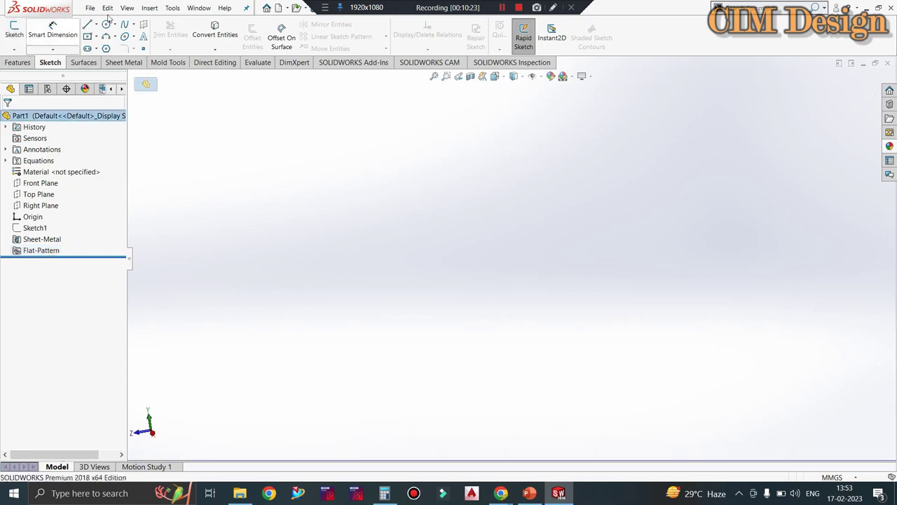
click(90, 8)
click(98, 21)
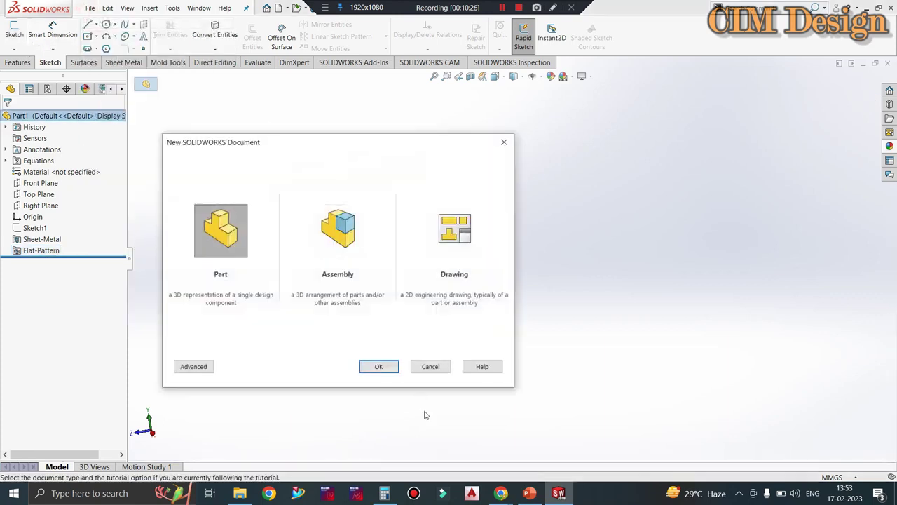
Step: Create a new Part and draw a center rectangle on the Top Plane for a Base Flange
click(368, 366)
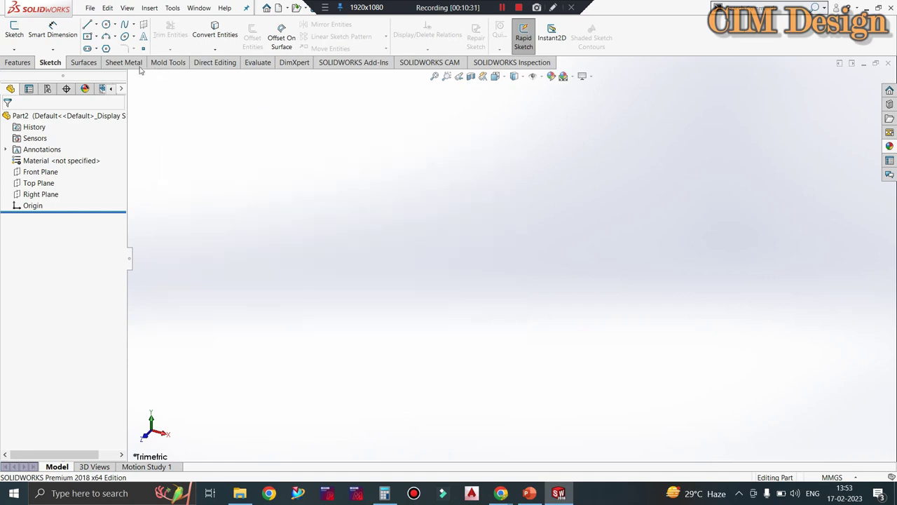
click(127, 63)
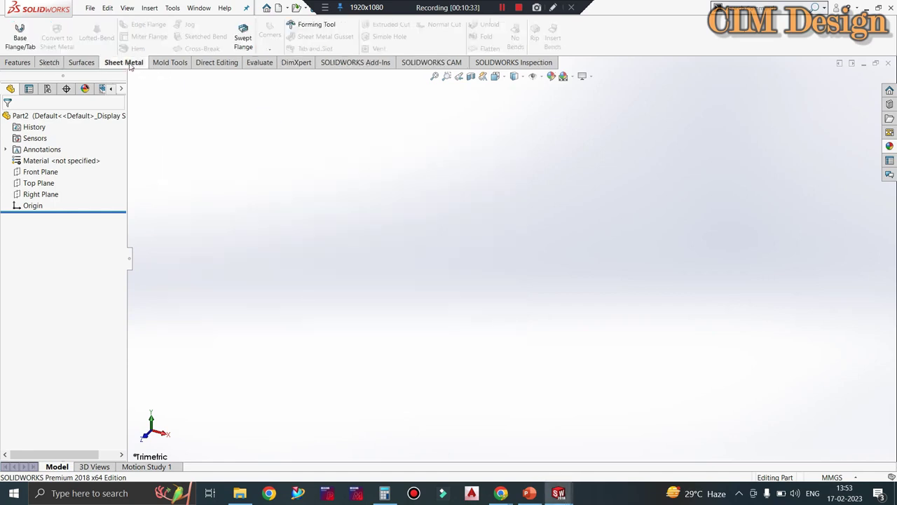
click(28, 45)
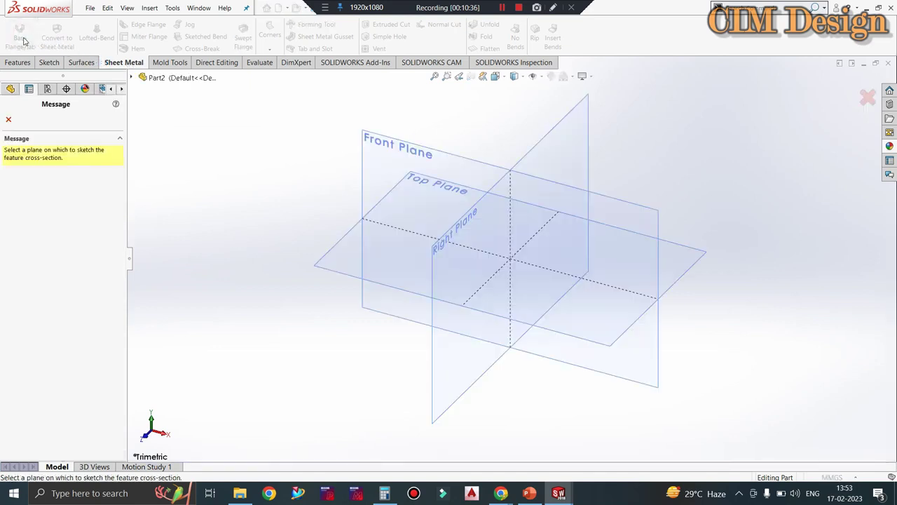
click(338, 269)
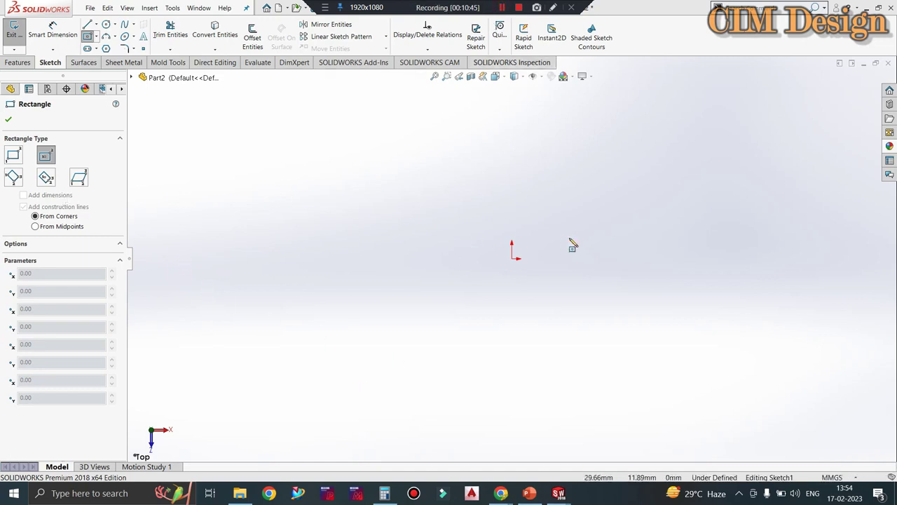
click(512, 259)
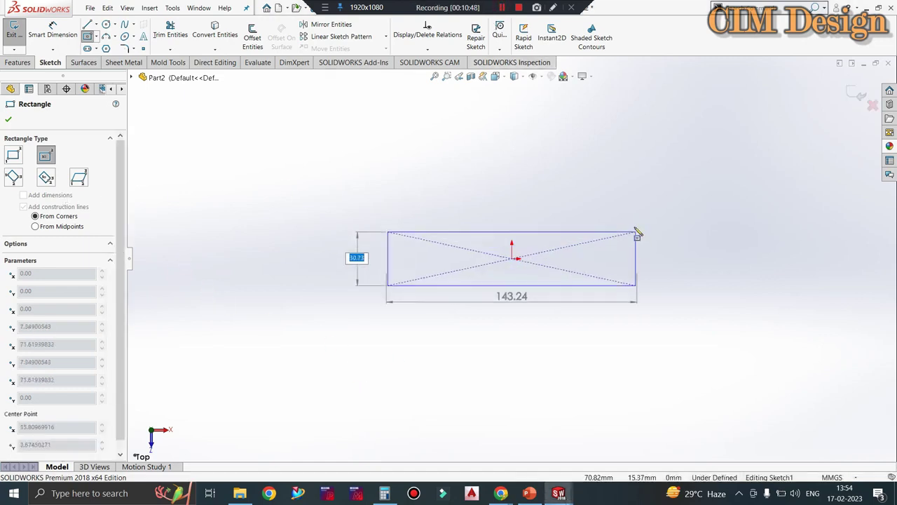
click(633, 223)
key(Escape)
key(Escape)
Step: Dimension the rectangle 50 mm by 25 mm and exit the sketch
key(d)
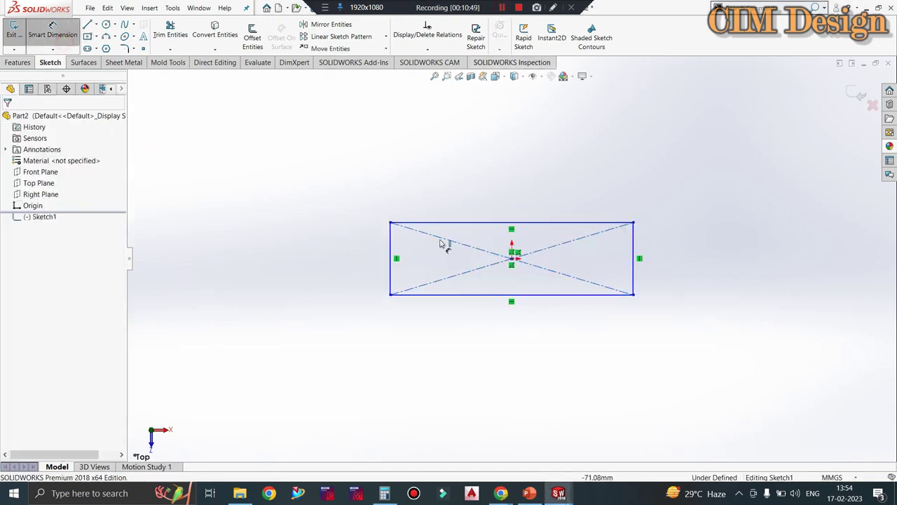
click(390, 242)
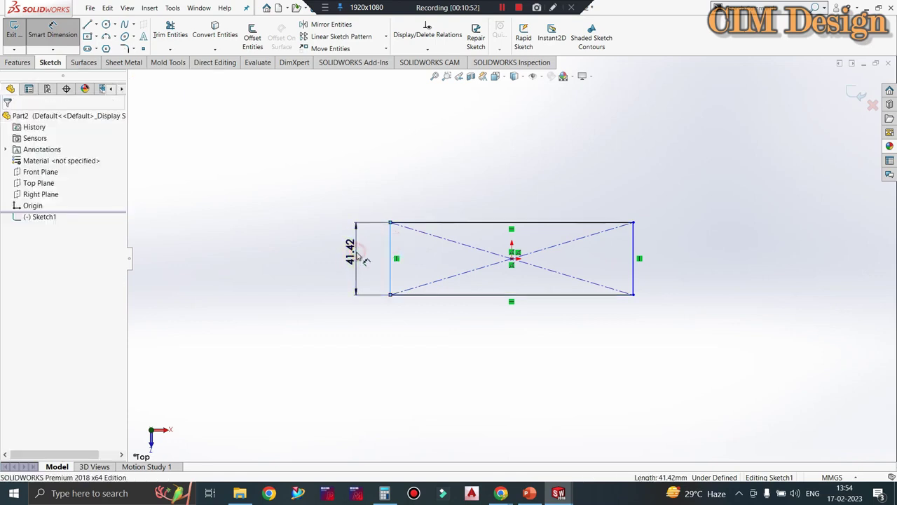
click(360, 258)
click(364, 260)
text(50)
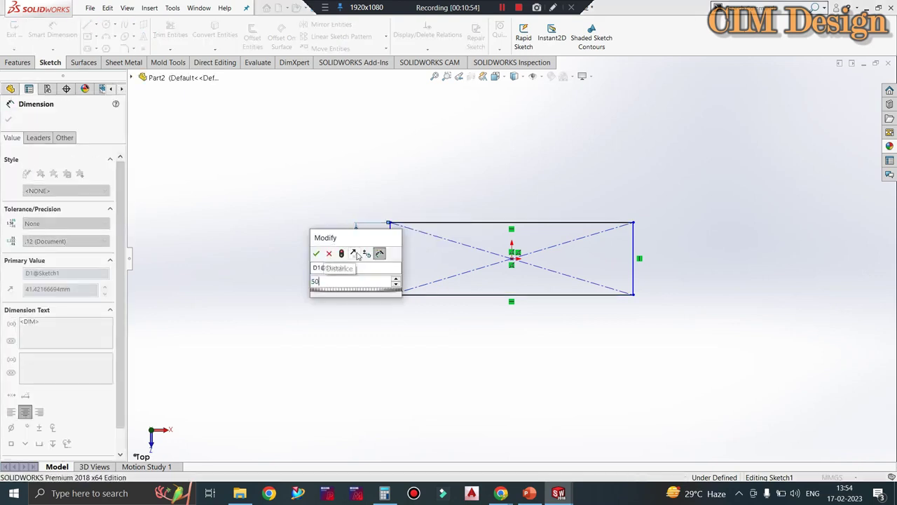
key(Return)
click(478, 294)
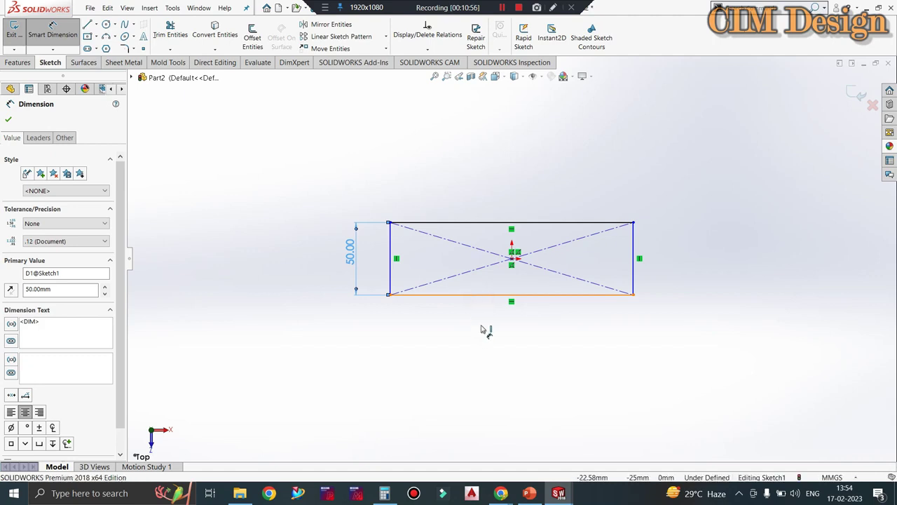
click(489, 321)
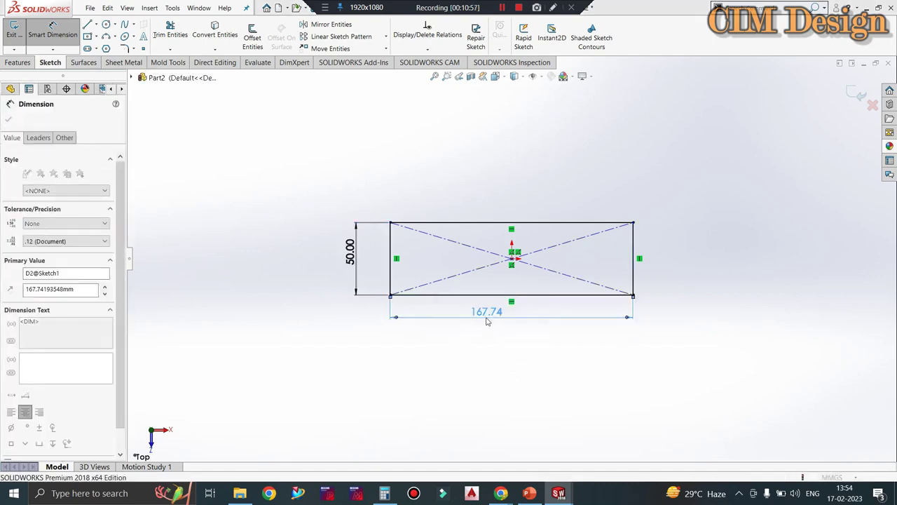
text(25)
key(Return)
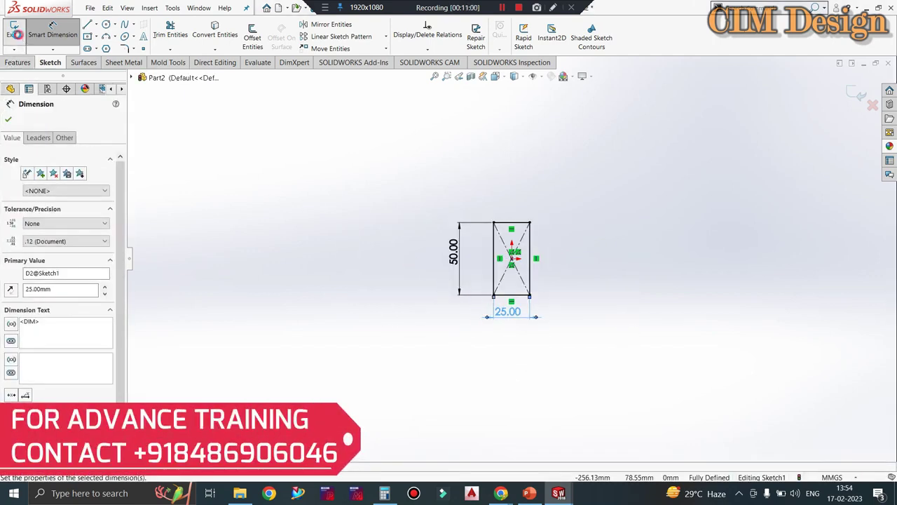
key(Escape)
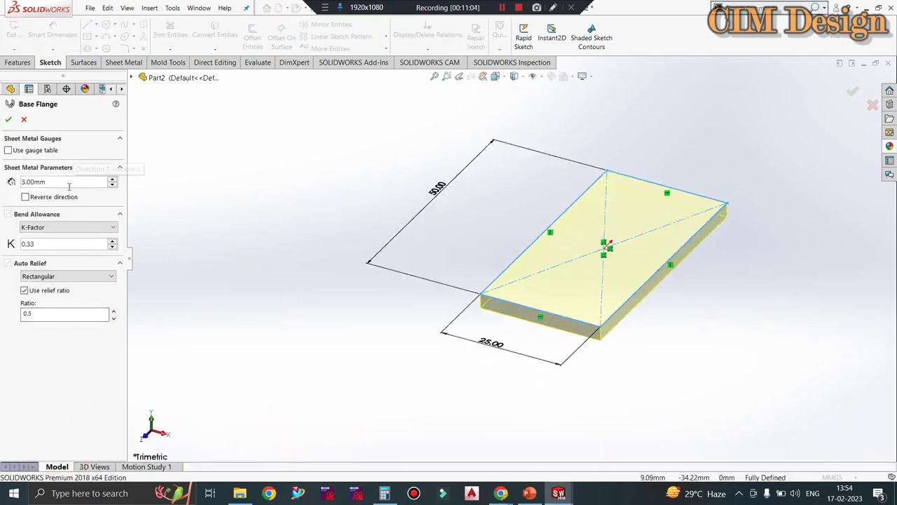
Step: Check the Base Flange's 3.00 mm thickness and 0.33 K-factor against the slide, then accept it
key(alt+Tab)
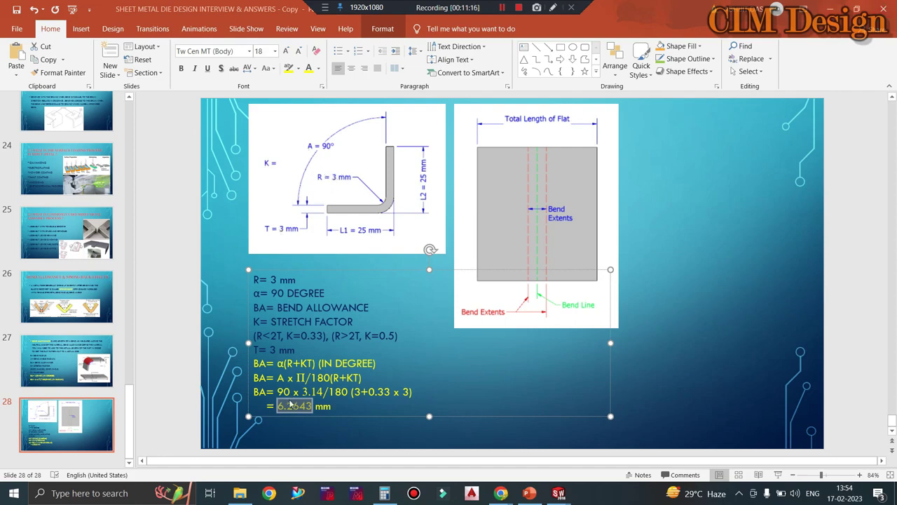
key(alt+Tab)
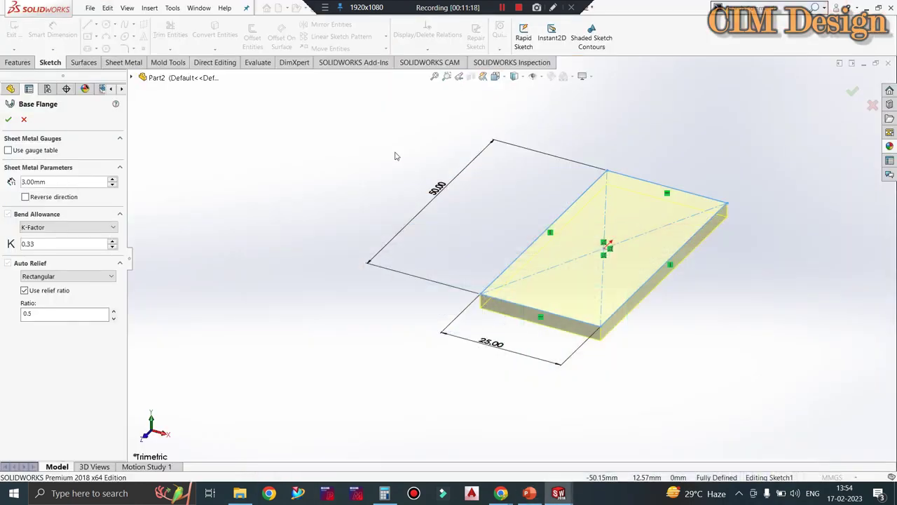
drag(53, 243, 2, 245)
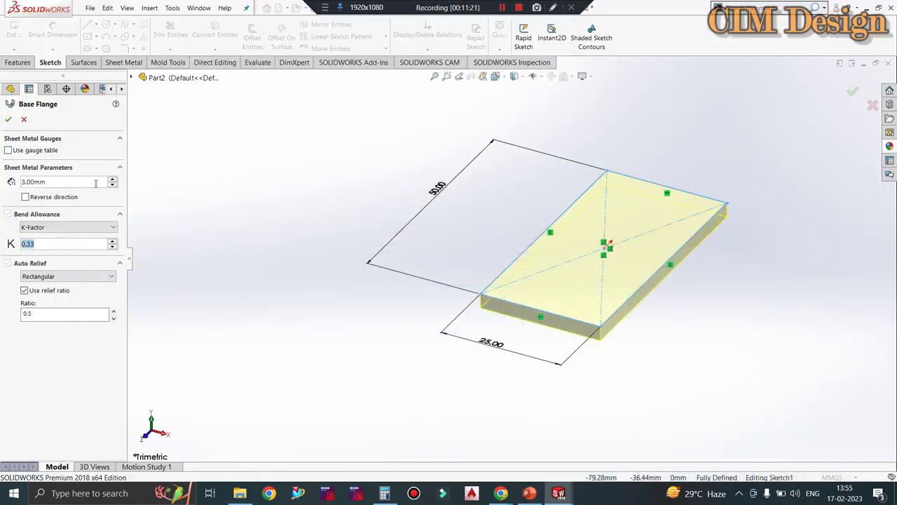
drag(57, 182, 22, 183)
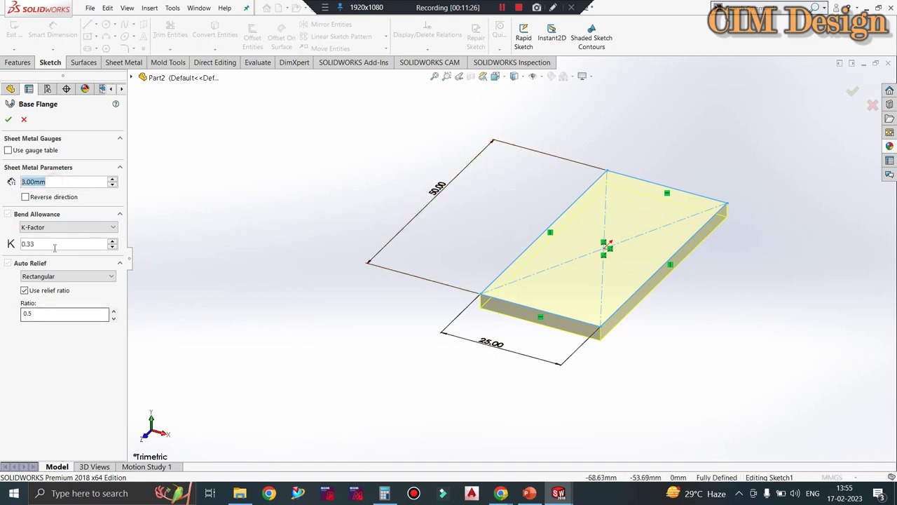
click(9, 119)
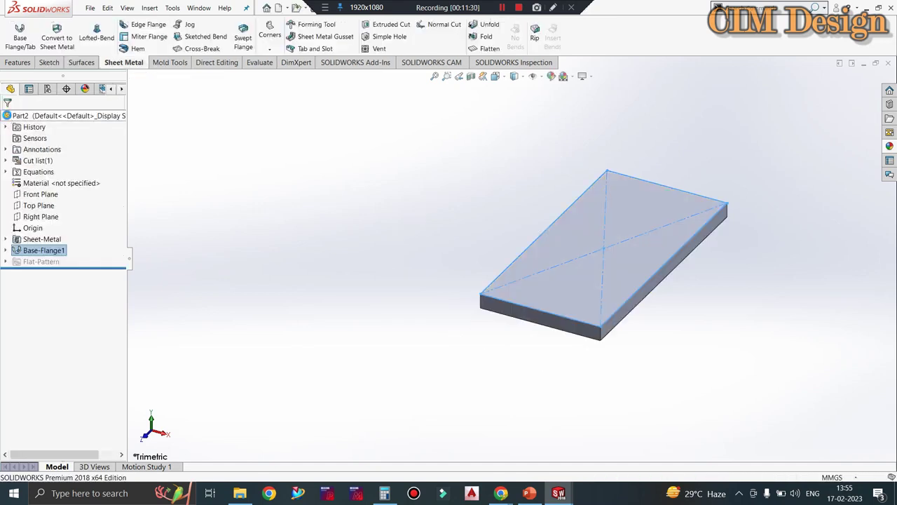
Step: Add a 25 mm, 90° edge flange bent upward from the plate's long edge
click(274, 203)
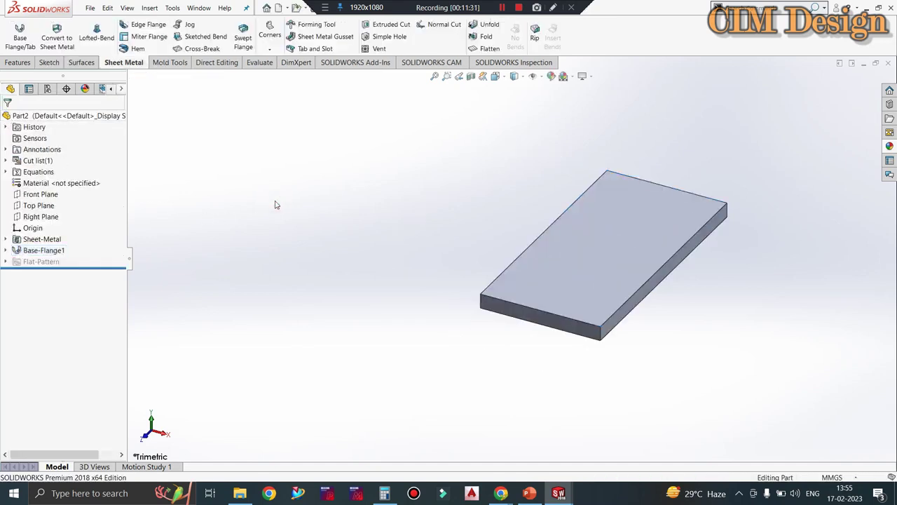
click(575, 256)
click(152, 26)
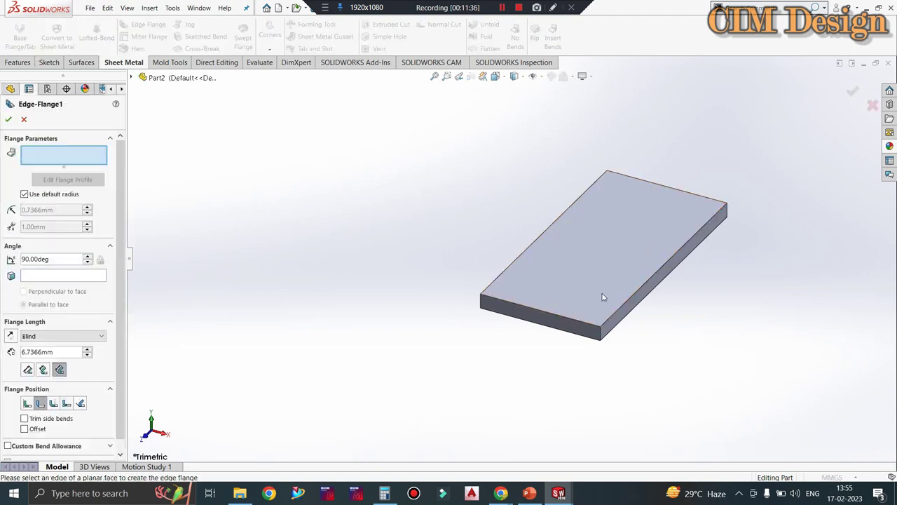
click(629, 315)
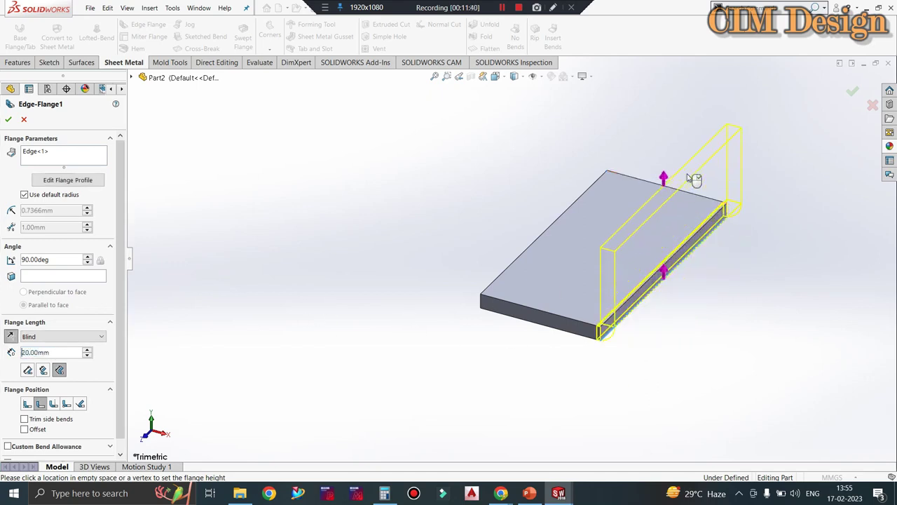
click(690, 177)
double_click(64, 352)
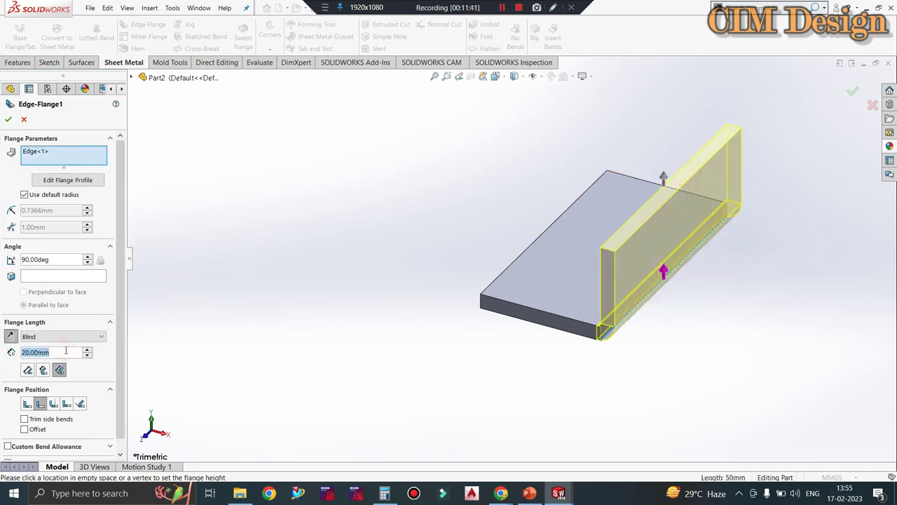
text(25)
key(Return)
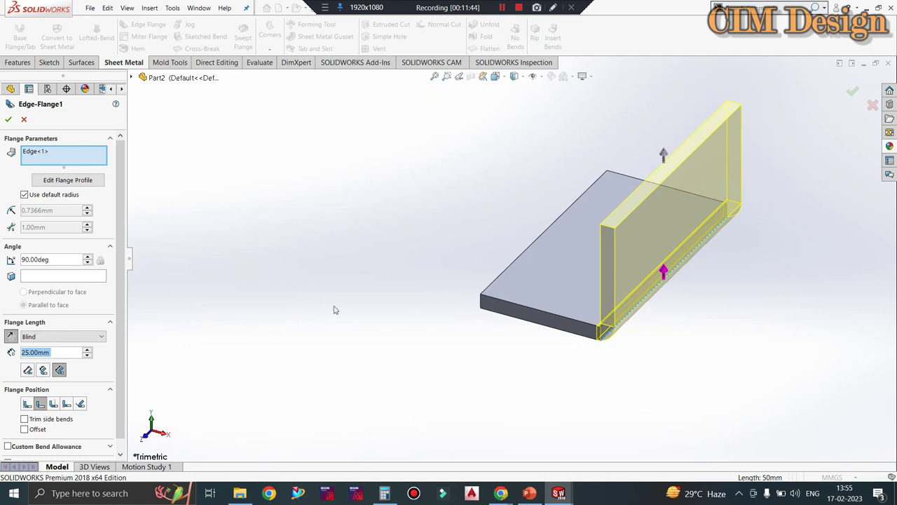
drag(354, 279, 368, 248)
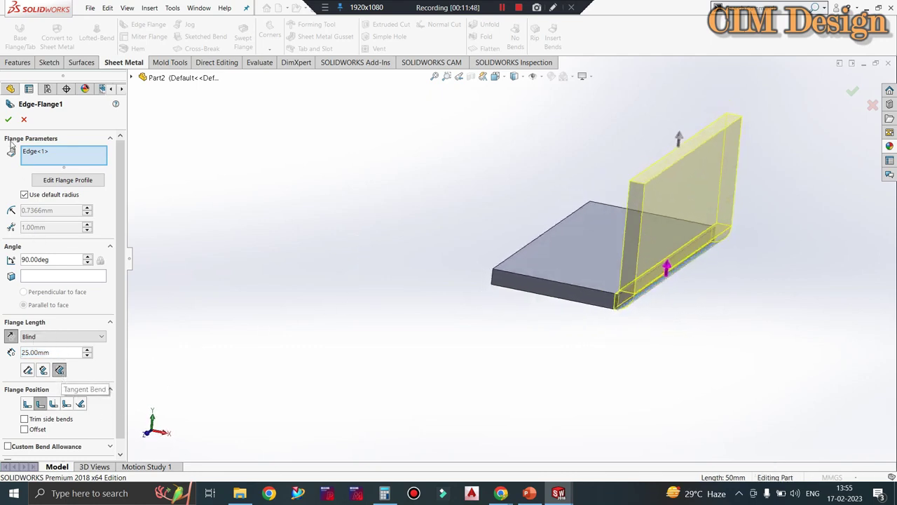
key(Return)
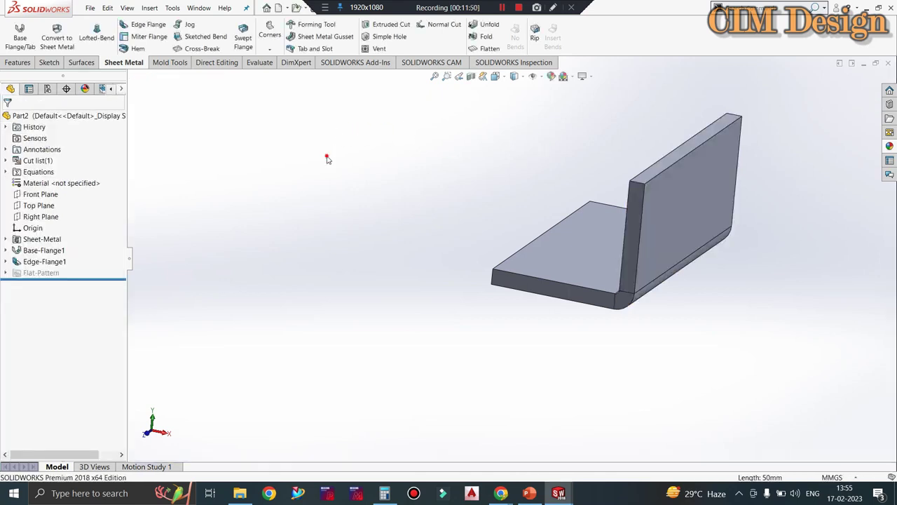
Step: Measure the flange face distances, reading 25.01 mm and 28.01 mm
click(259, 62)
click(61, 34)
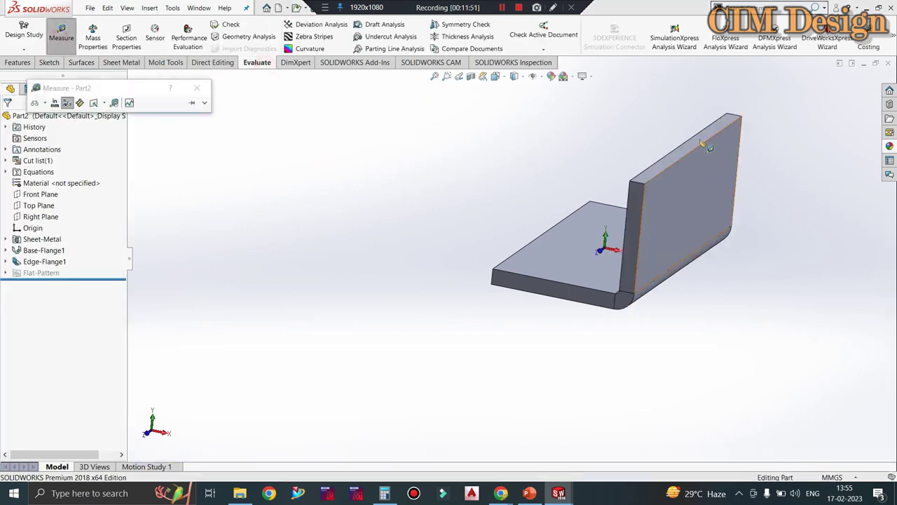
click(669, 162)
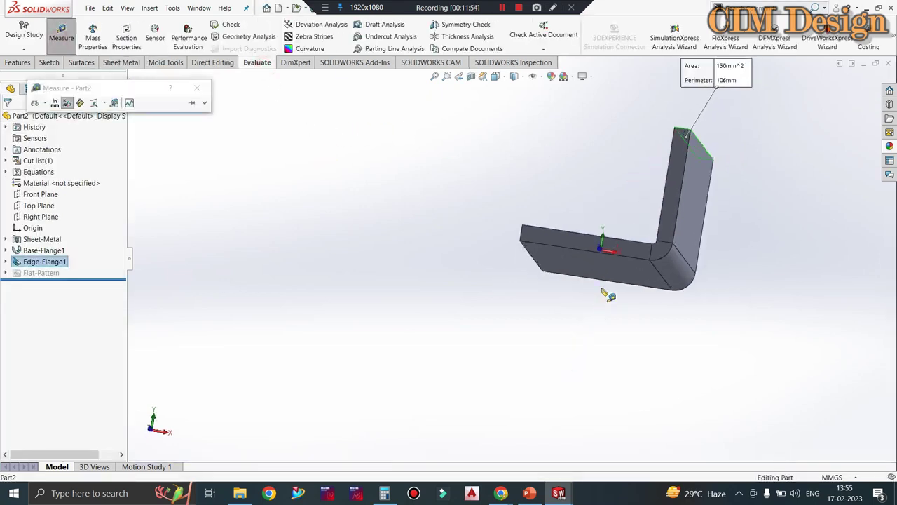
click(603, 287)
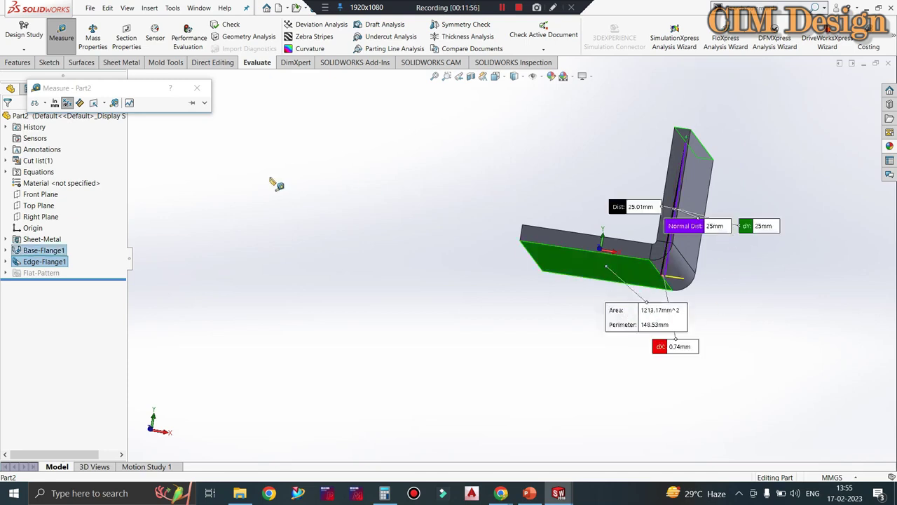
click(197, 88)
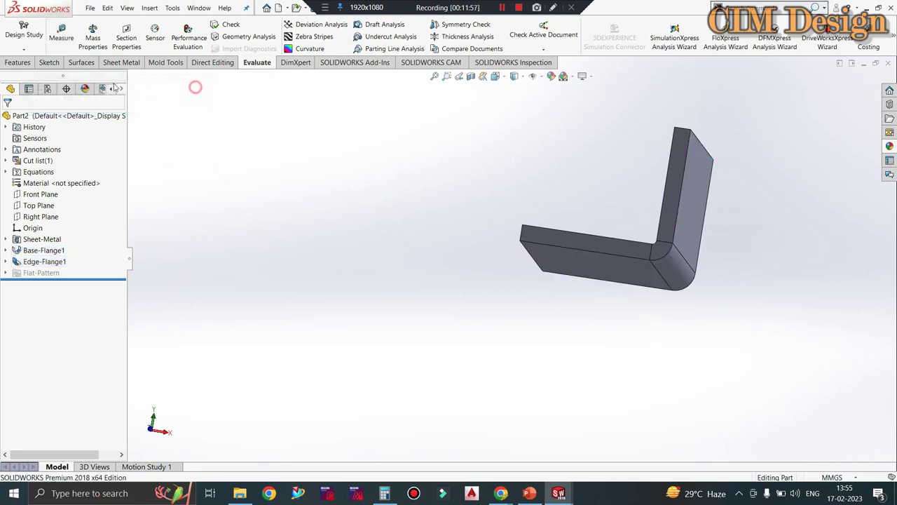
click(61, 33)
click(535, 251)
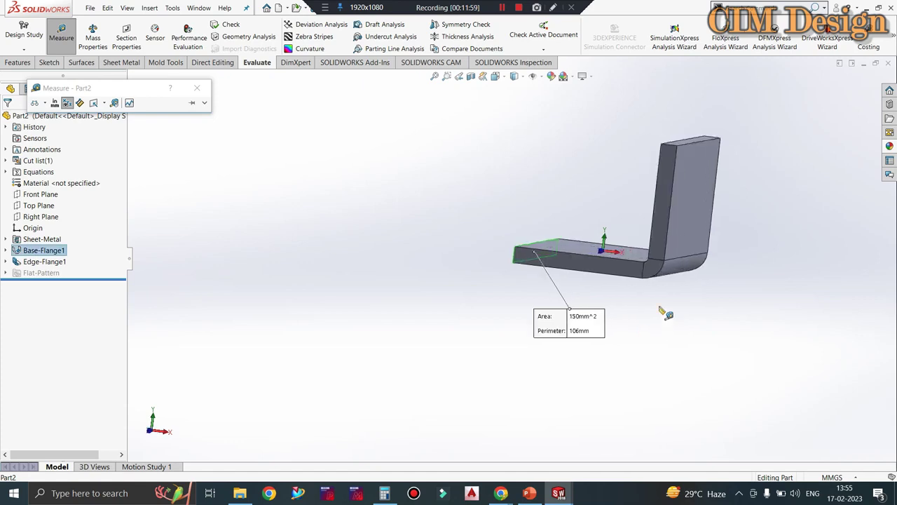
click(690, 223)
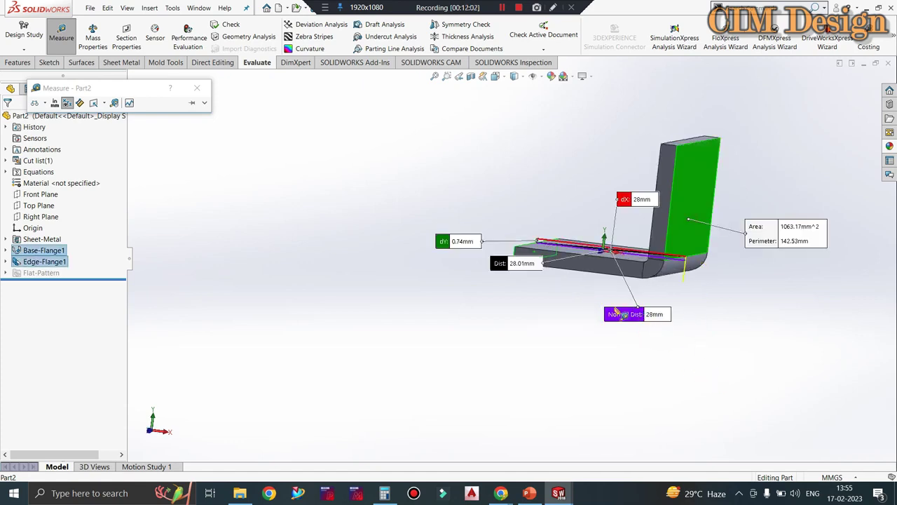
Step: Close Measure and open Edge-Flange1 with Edit Feature
click(197, 88)
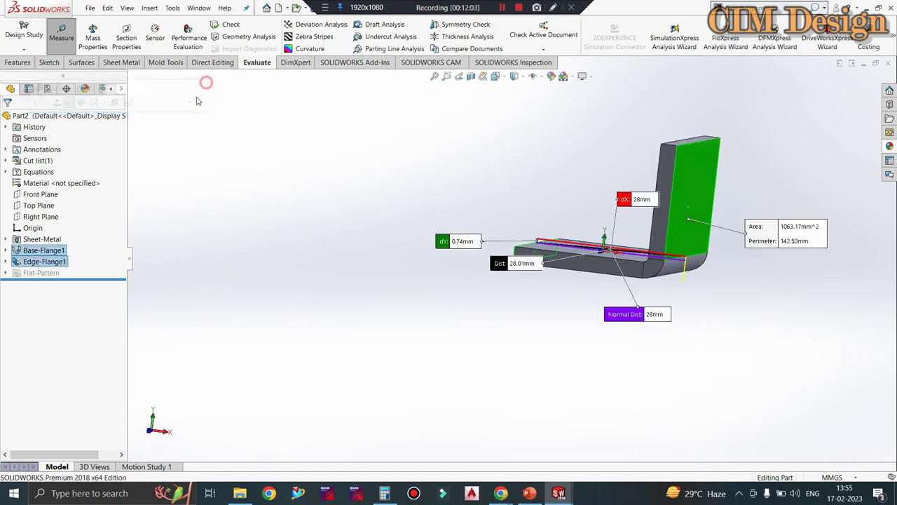
right_click(42, 261)
click(48, 235)
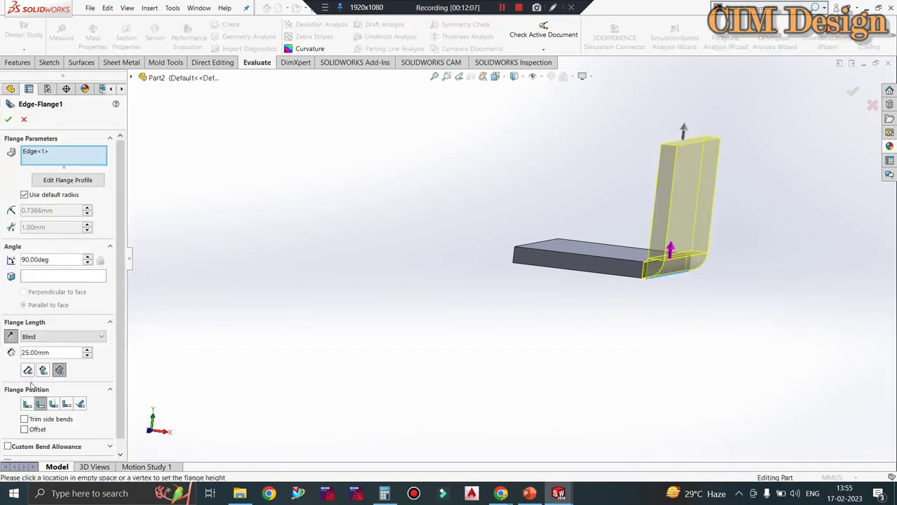
Step: Move the edge flange to the first Flange Position and measure about 25 mm from base end to flange
click(27, 405)
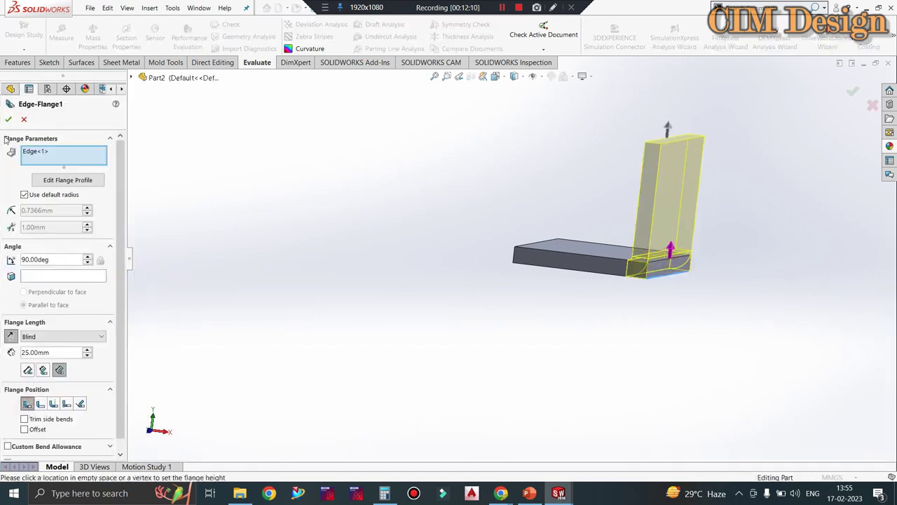
click(7, 117)
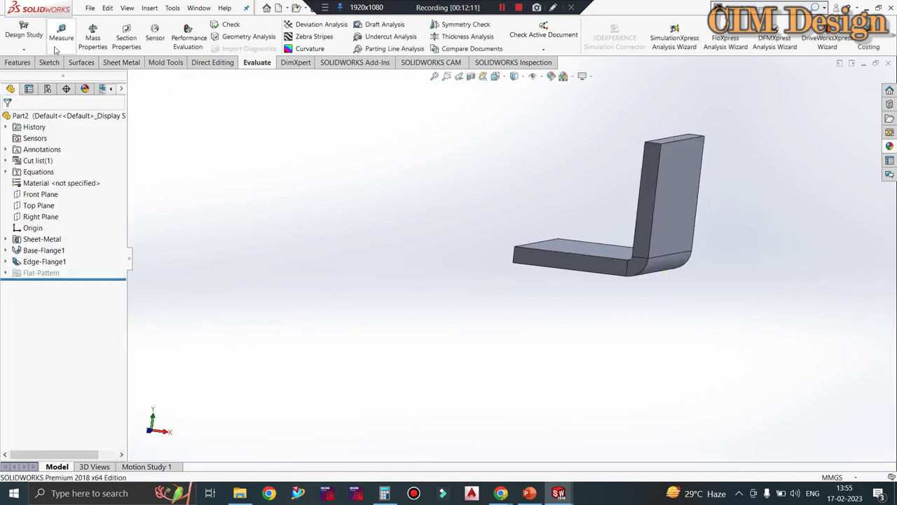
click(61, 35)
click(655, 176)
key(Left)
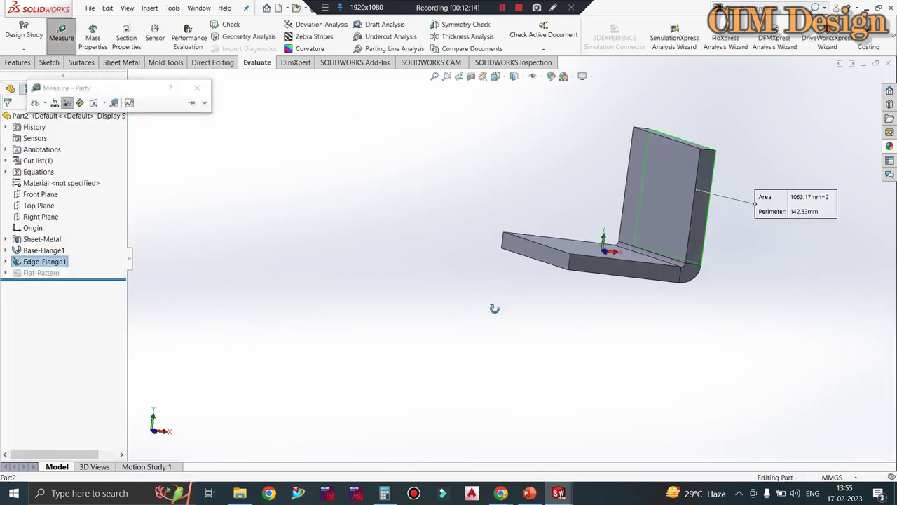
click(538, 250)
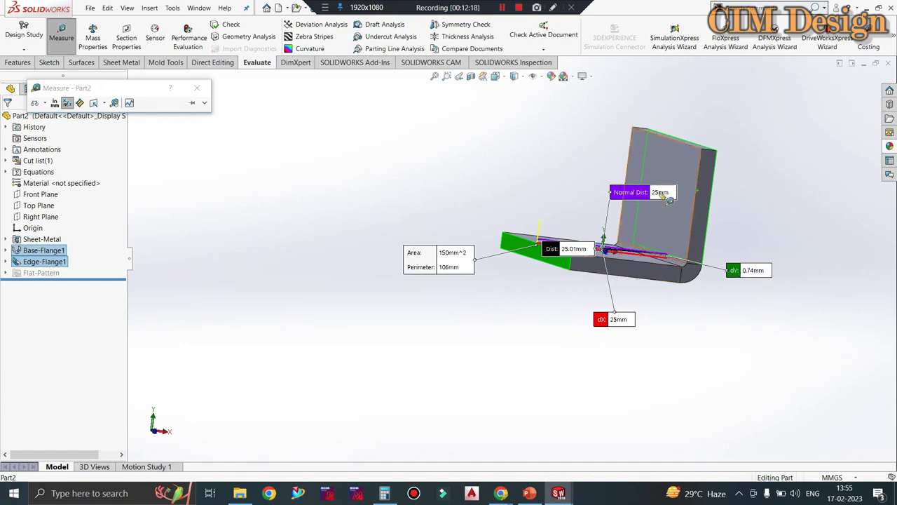
click(197, 88)
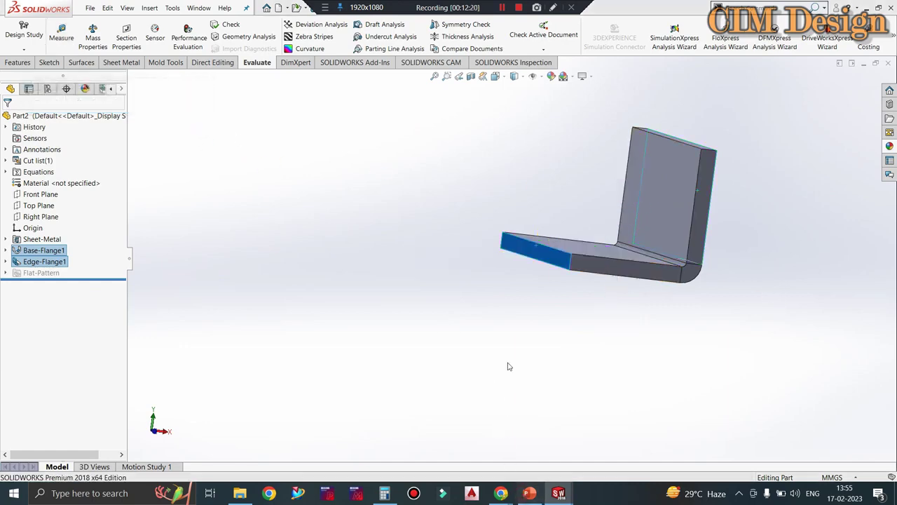
key(alt+Tab)
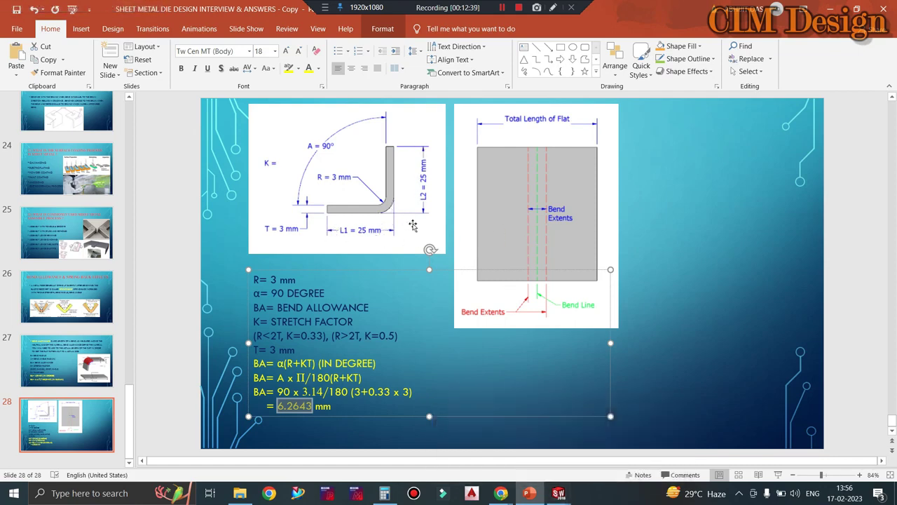
Step: Edit Edge-Flange1 to use a custom 3 mm bend radius instead of the default 0.7366 mm
click(829, 8)
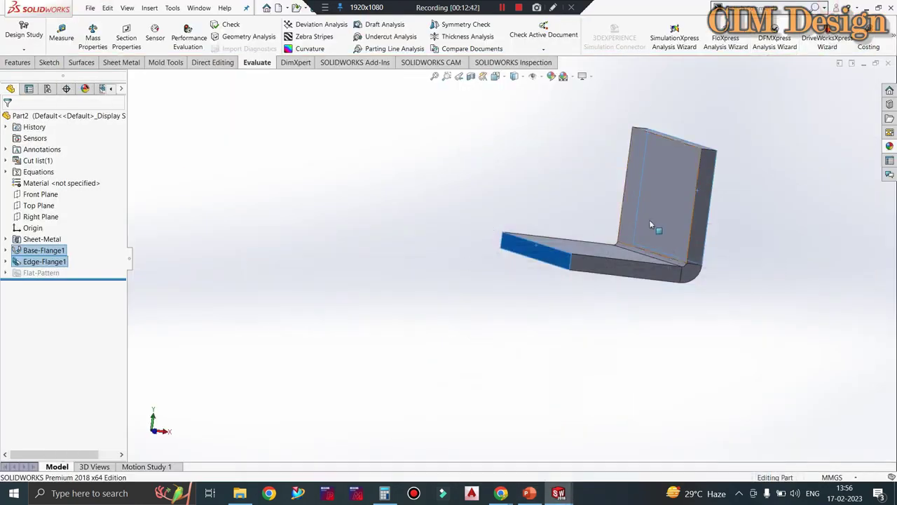
drag(699, 257, 666, 183)
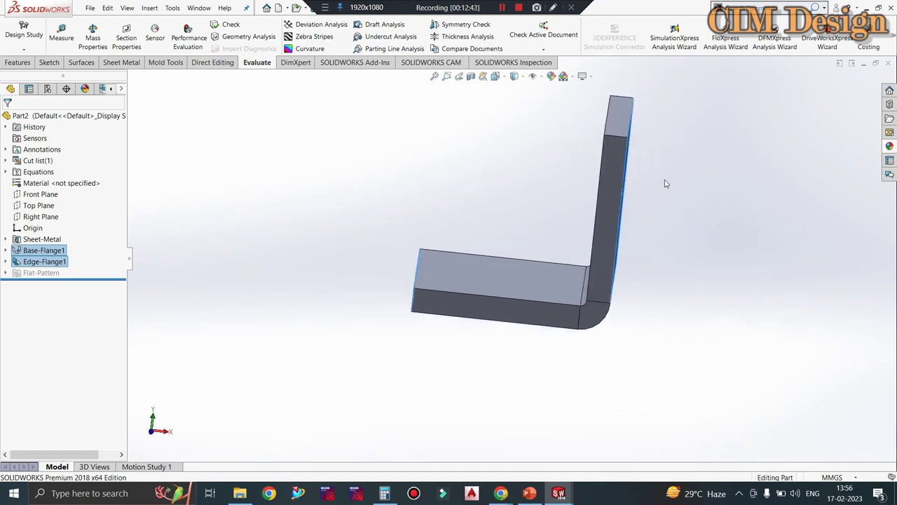
drag(533, 236, 550, 231)
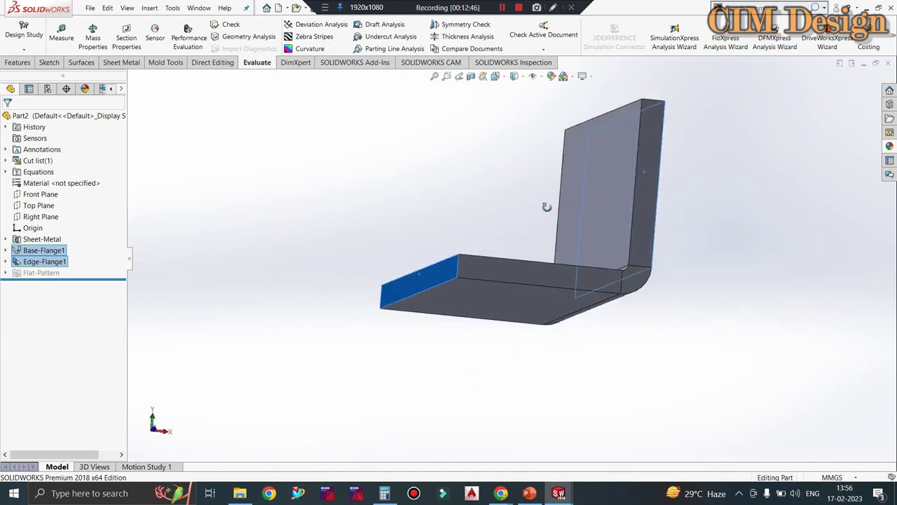
click(441, 198)
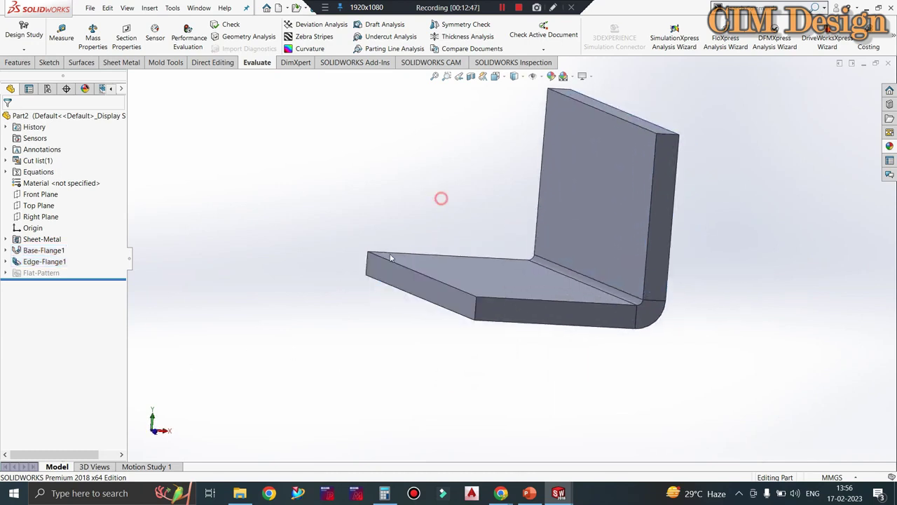
click(49, 262)
click(60, 238)
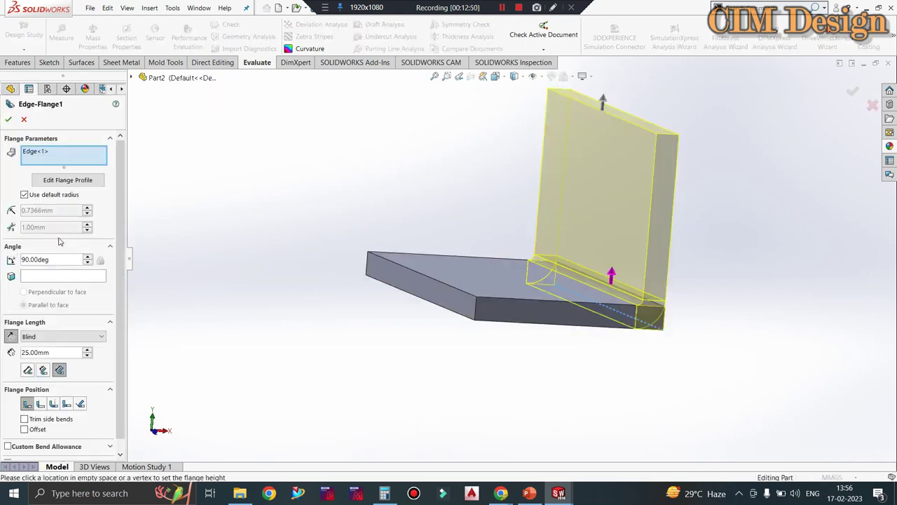
click(24, 195)
drag(60, 209, 7, 214)
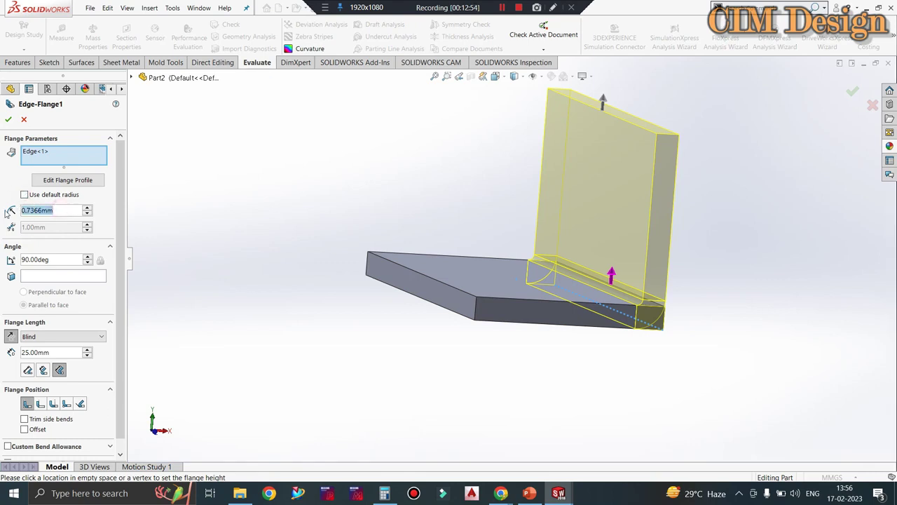
text(3)
key(Return)
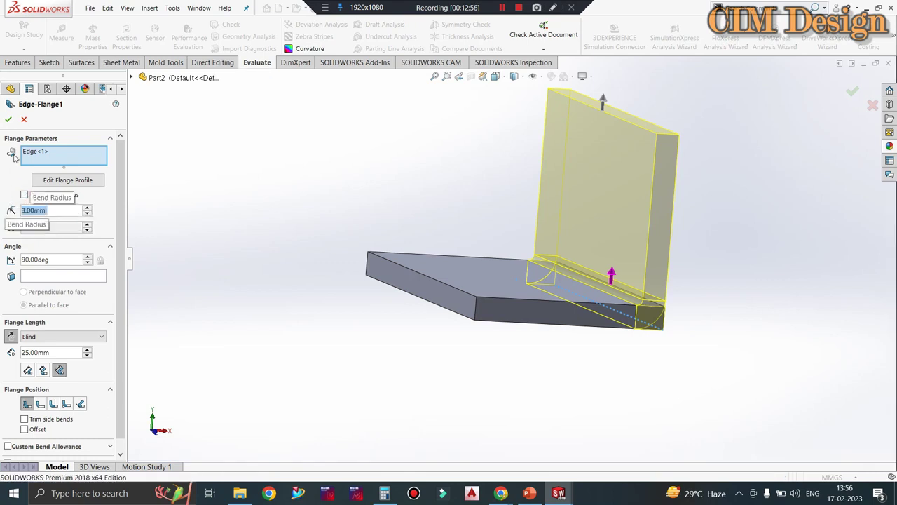
click(8, 119)
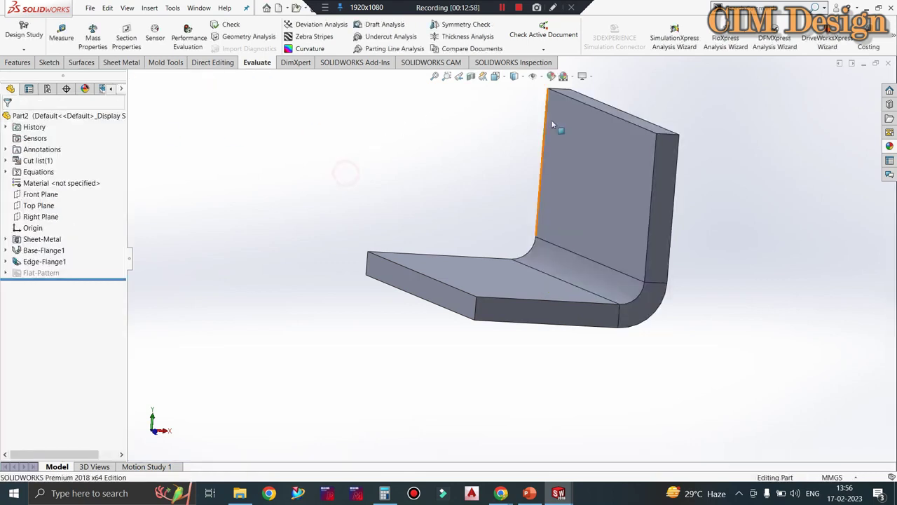
Step: Measure the 25 mm distance from the flange's top edge to the base face
click(61, 35)
click(621, 118)
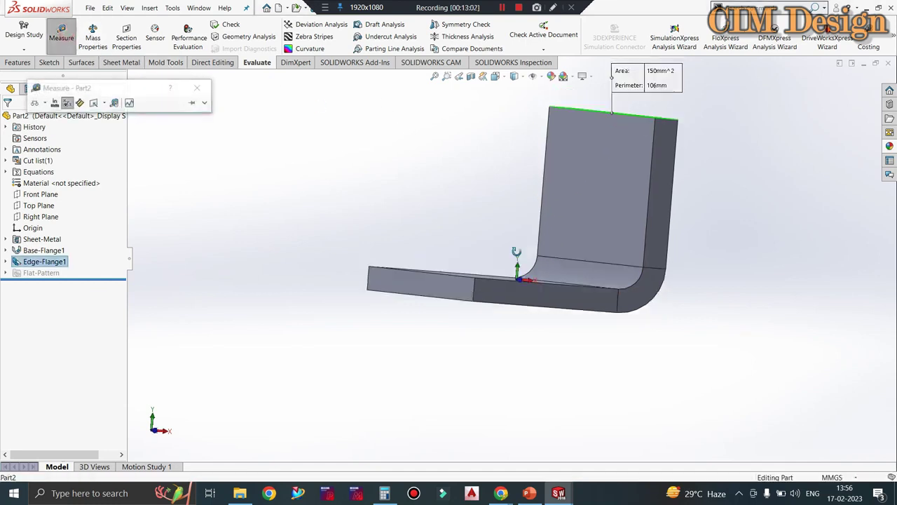
click(511, 307)
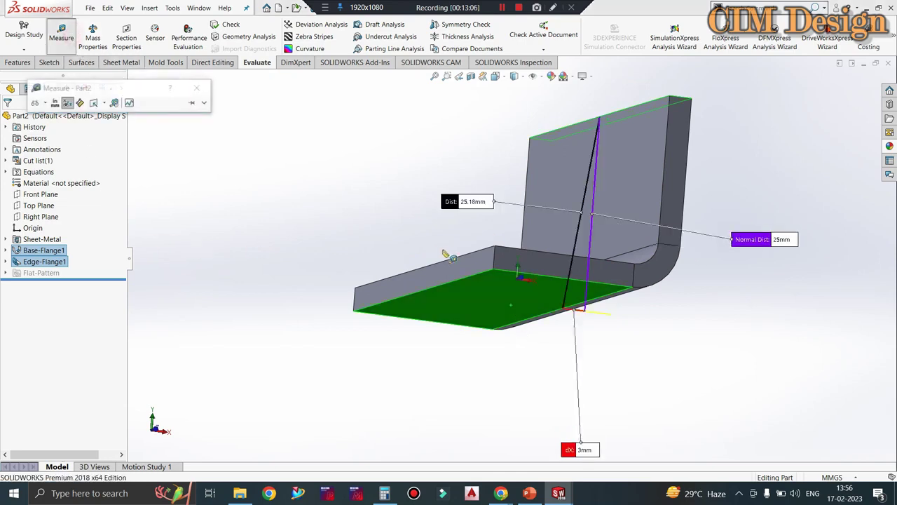
Step: Measure the 150 mm² end face and 3 mm thickness, then clear the measurements
key(Escape)
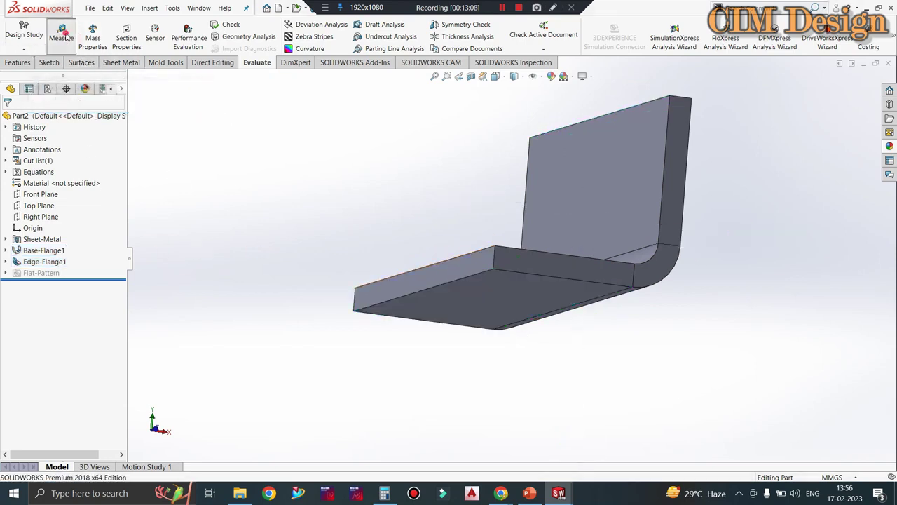
click(356, 298)
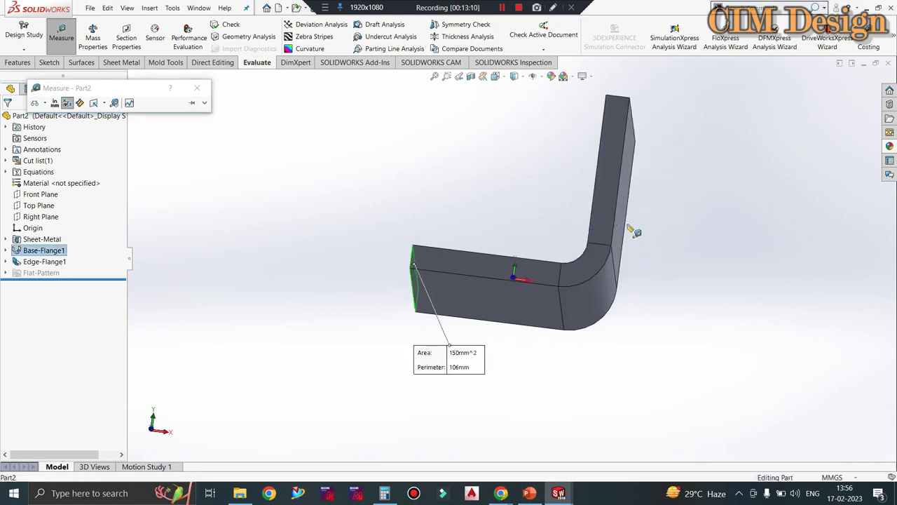
click(622, 217)
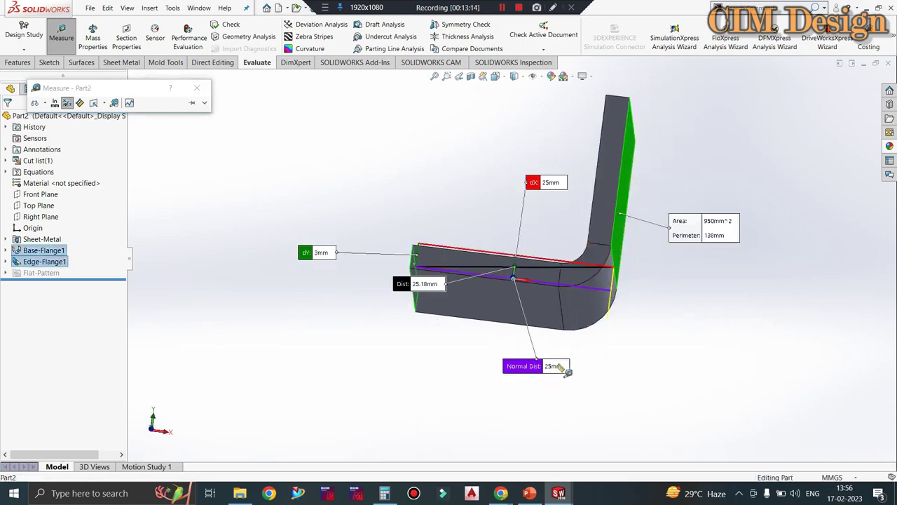
key(Escape)
mouse_move(533, 280)
mouse_down()
mouse_move(570, 218)
mouse_move(421, 260)
mouse_up()
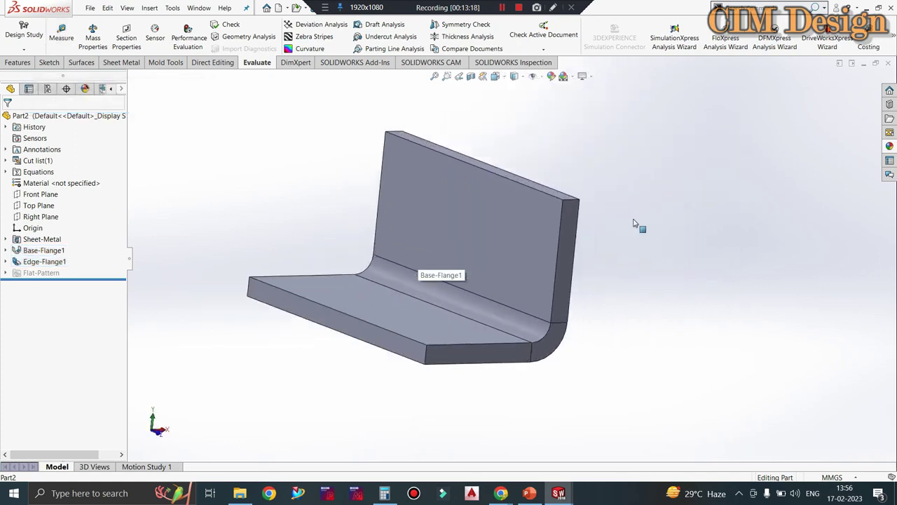
drag(634, 223, 609, 231)
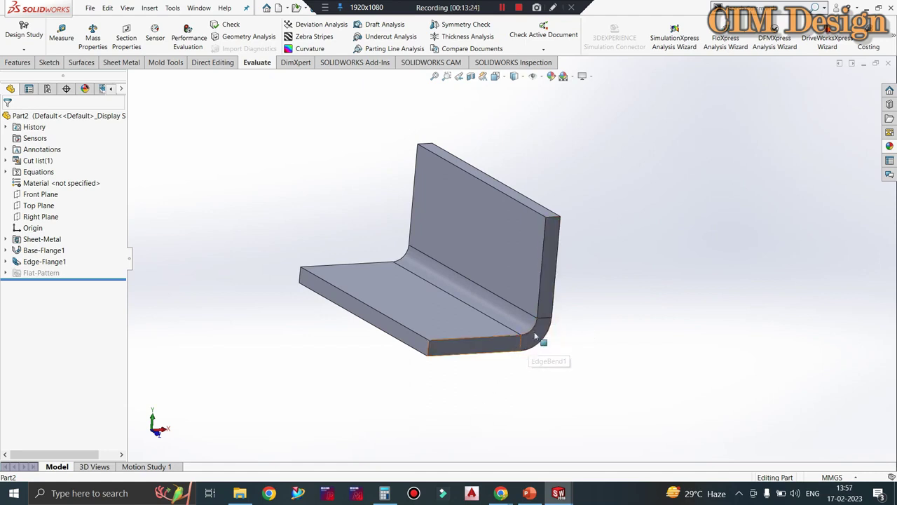
drag(505, 360, 499, 293)
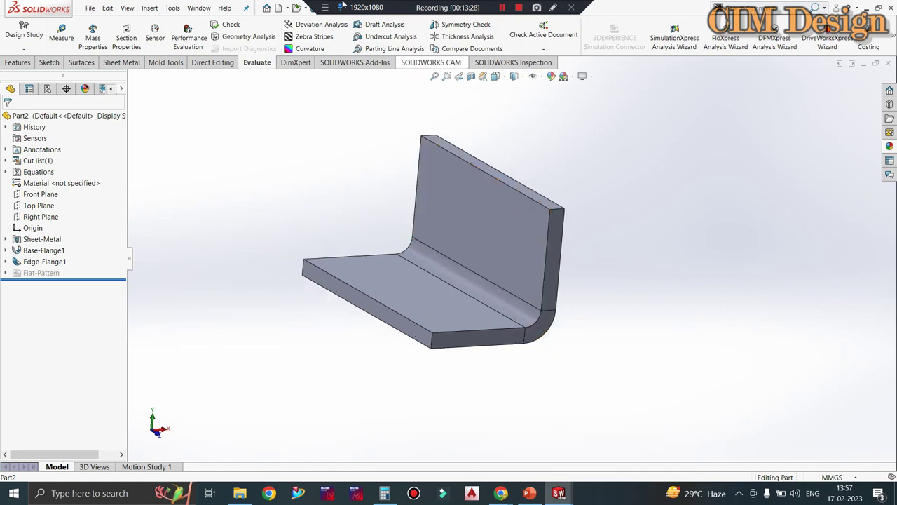
Step: Flatten the L-bracket into its flat pattern, view it top-down, then return to PowerPoint
click(122, 62)
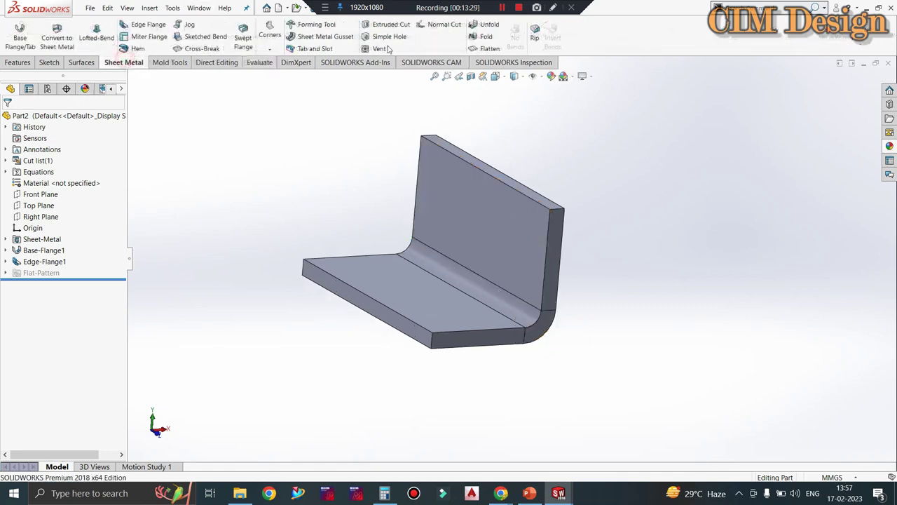
click(489, 49)
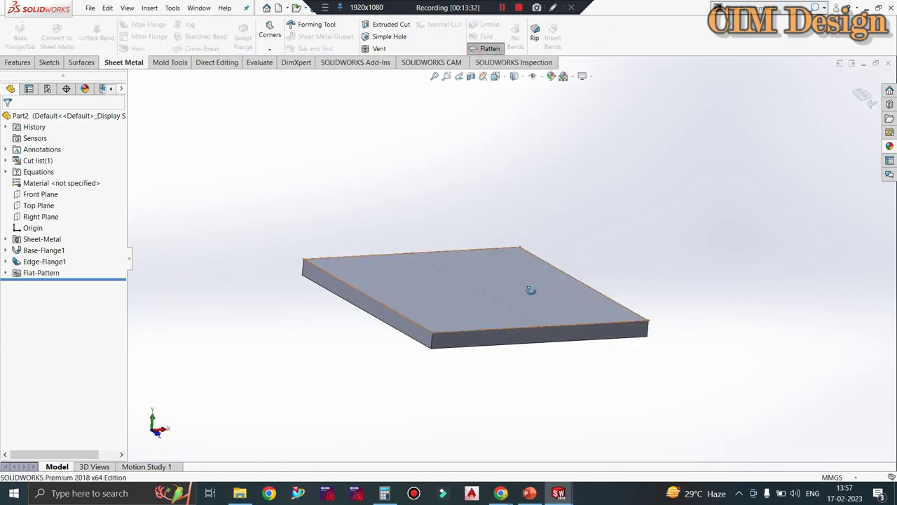
drag(531, 291, 480, 321)
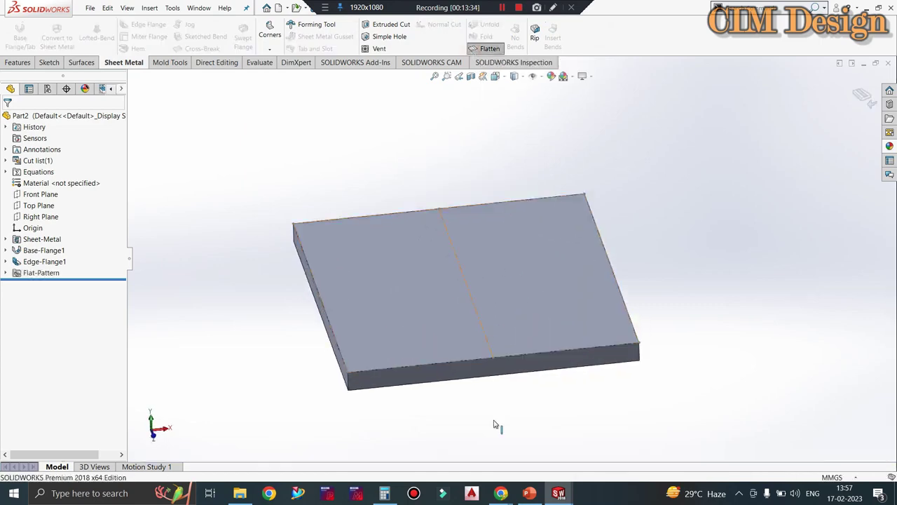
click(529, 493)
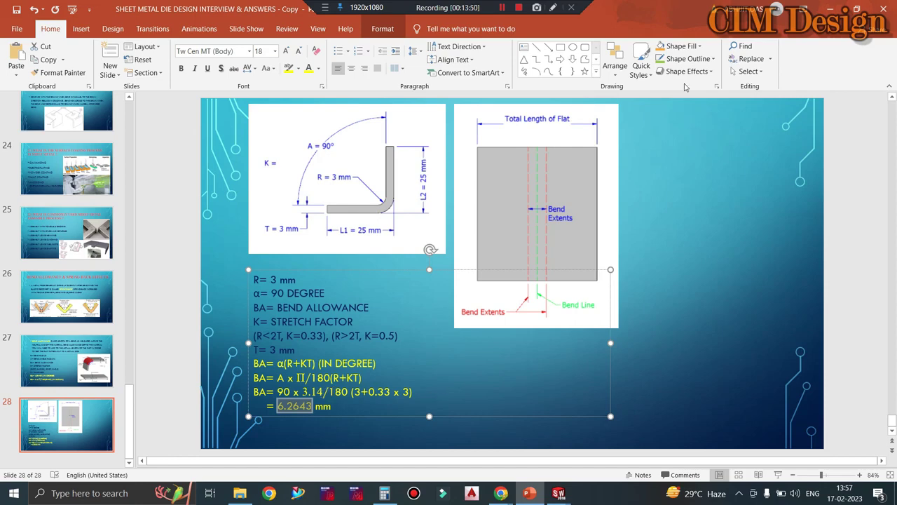
Step: Minimize PowerPoint after reviewing the 6.2643 mm bend allowance result
click(834, 9)
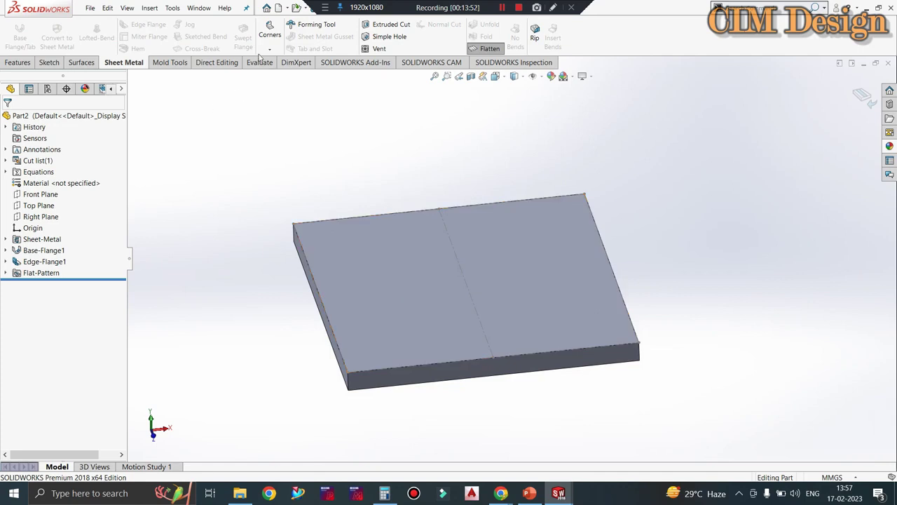
Step: Measure the flat pattern's 50 mm side edge and 44.27 mm distance to the end face
click(256, 62)
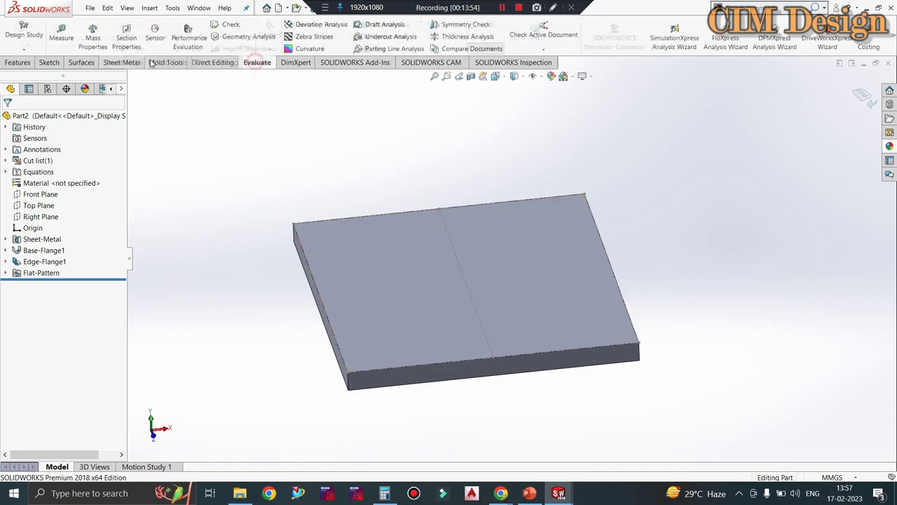
click(61, 35)
click(320, 307)
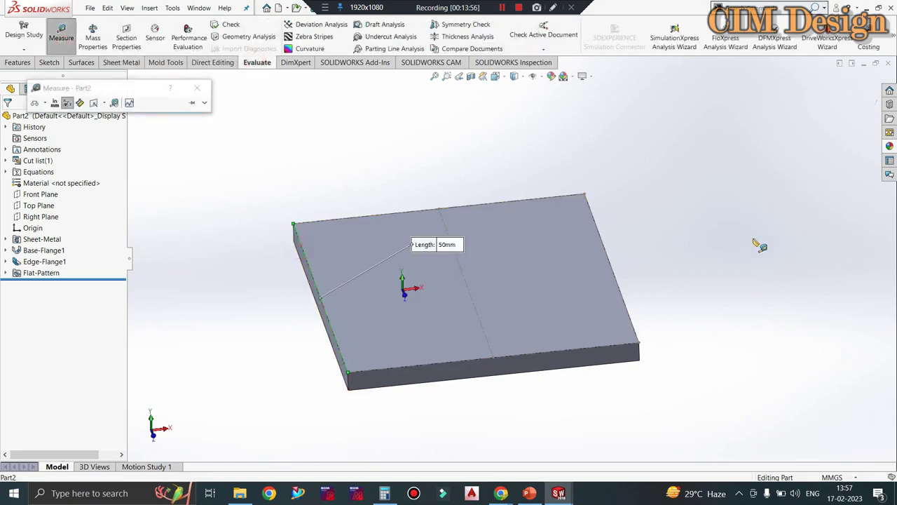
click(615, 283)
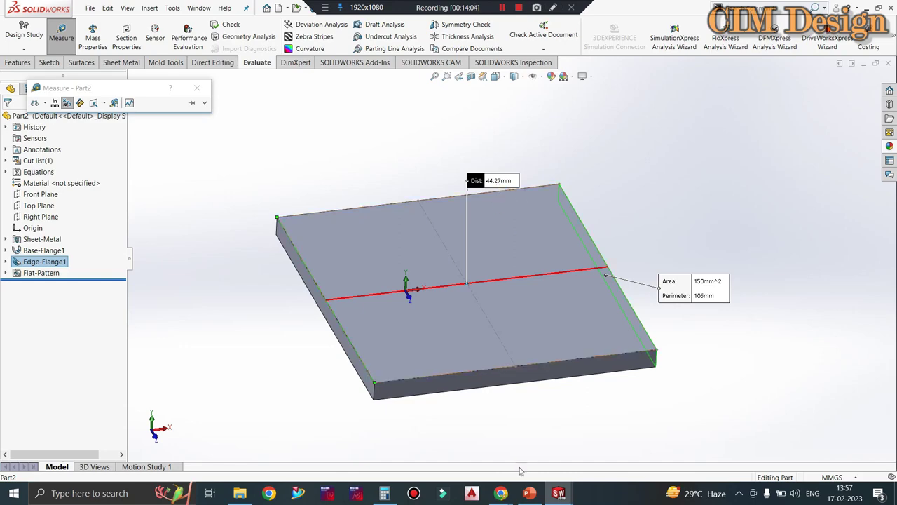
click(529, 493)
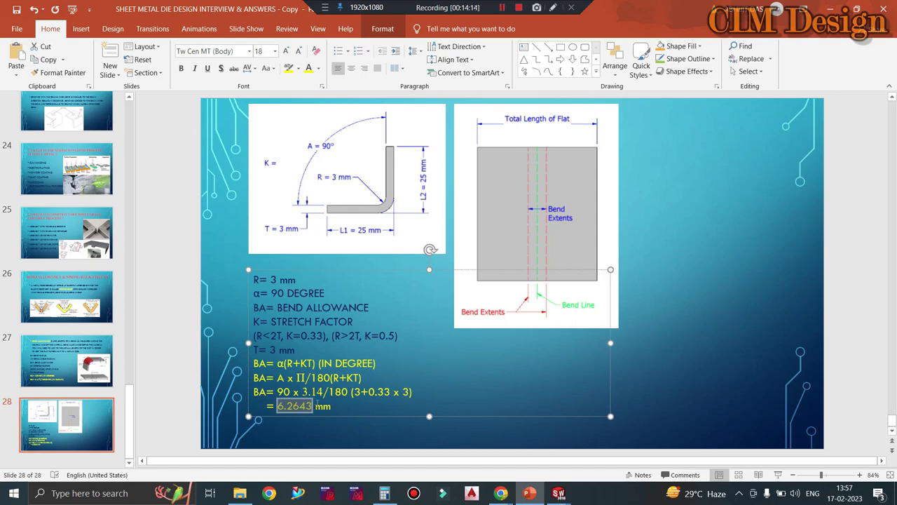
Step: Compare slide 28's bend extents with the flat pattern, then bring the Part2 window forward
click(832, 10)
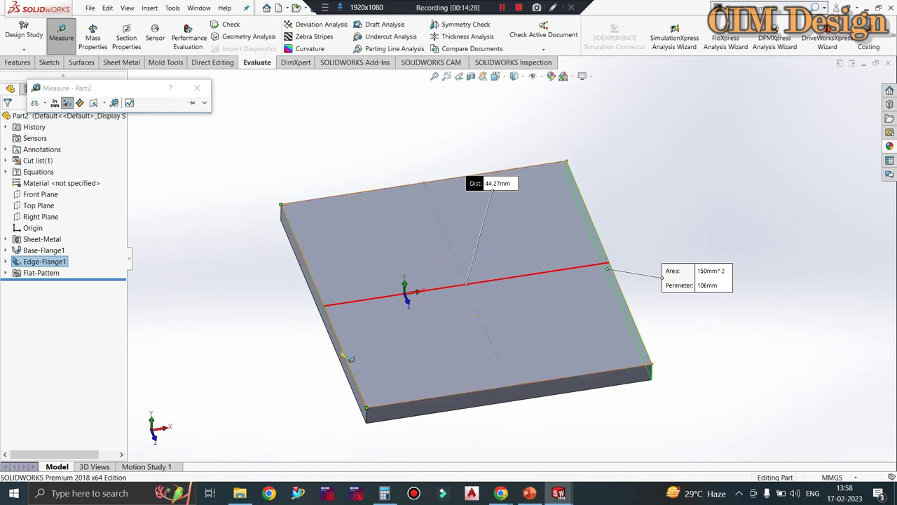
click(527, 494)
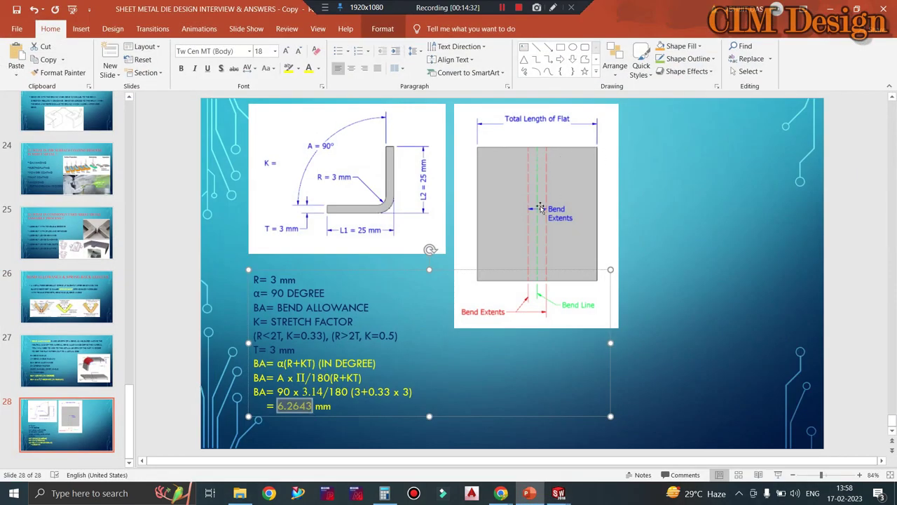
mouse_move(558, 493)
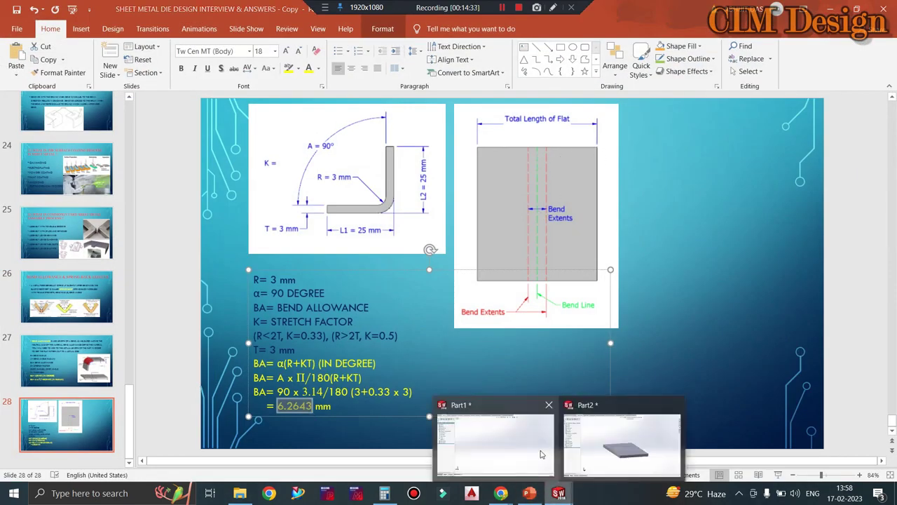
click(609, 438)
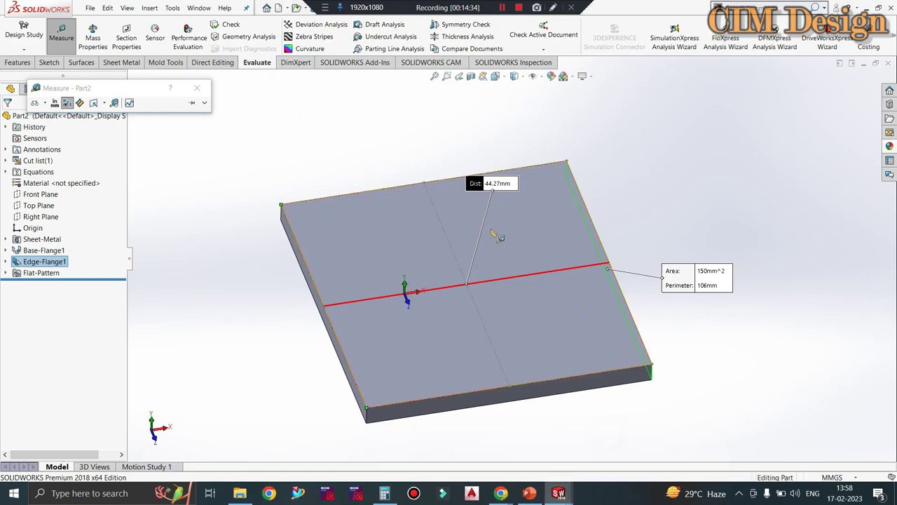
Step: Show PowerPoint's slide 28 with the 6.2643 mm bend allowance again
click(528, 493)
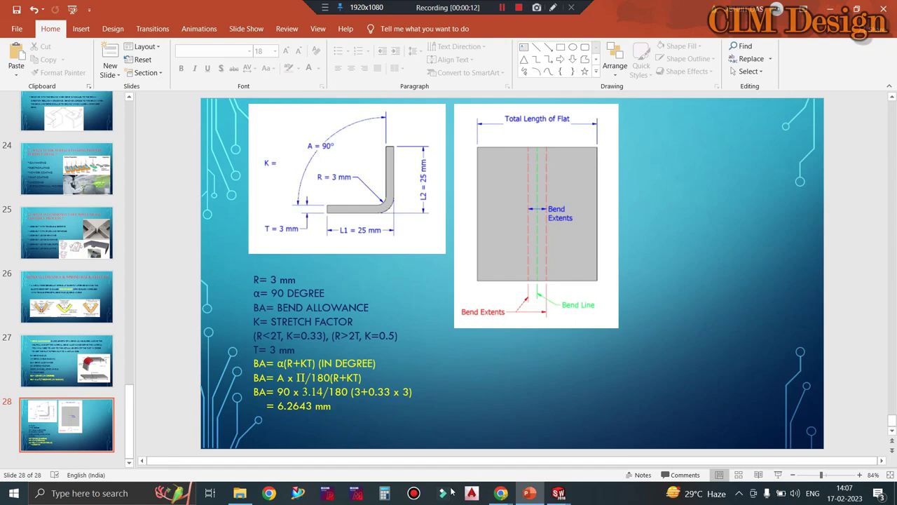
Step: Open Calculator beside the slide and compute 25 − 3 = 22
click(390, 496)
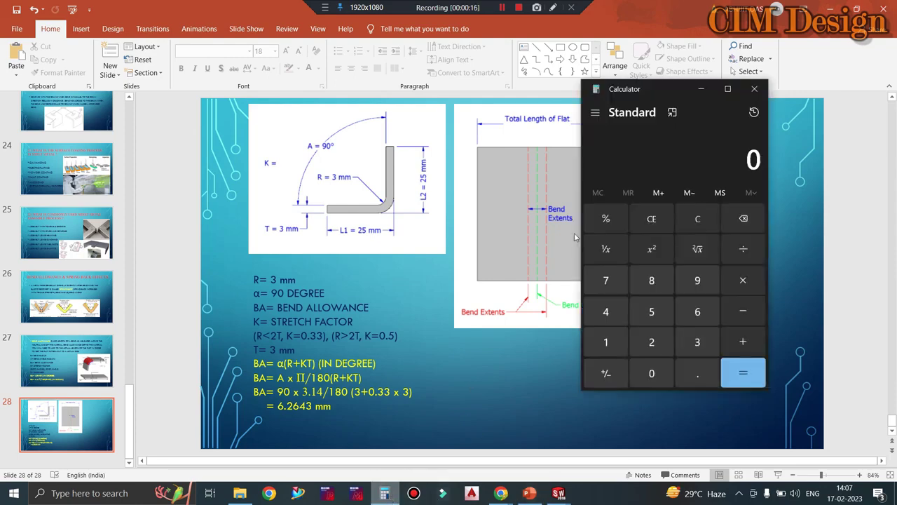
drag(629, 94, 512, 104)
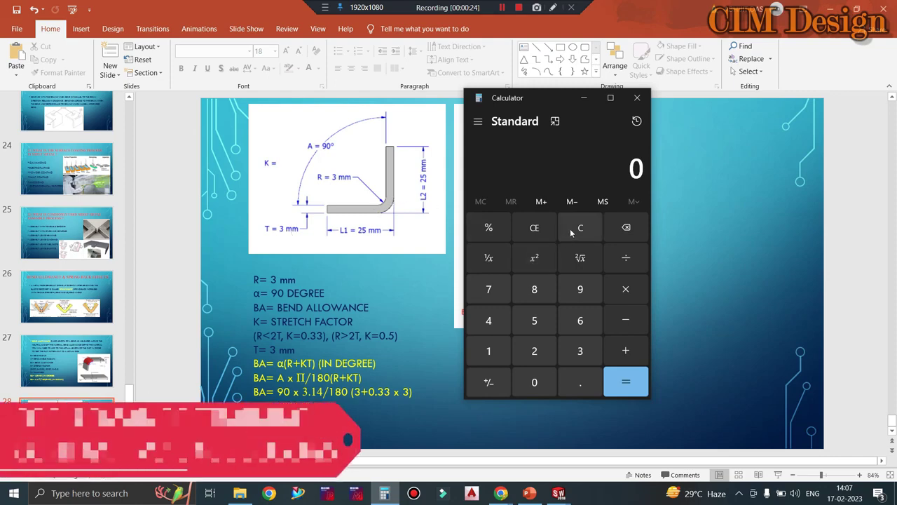
click(532, 347)
click(533, 321)
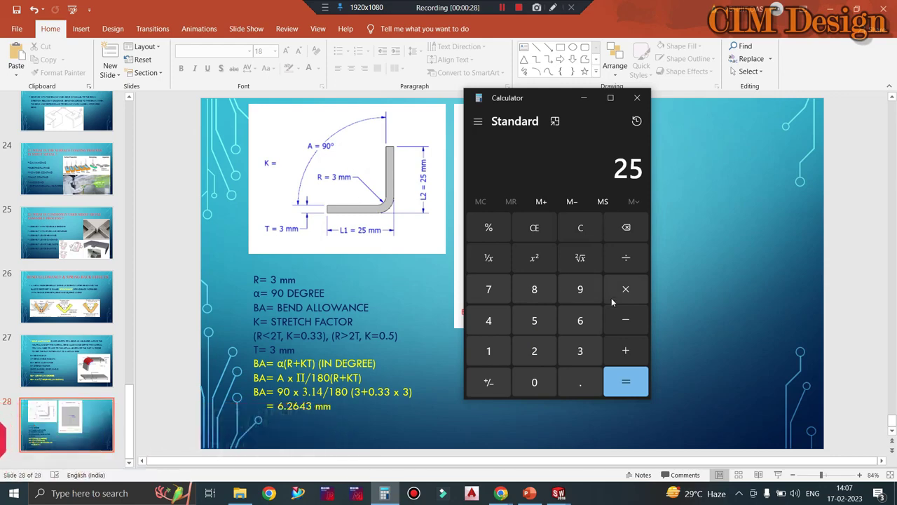
click(626, 320)
click(580, 351)
click(627, 380)
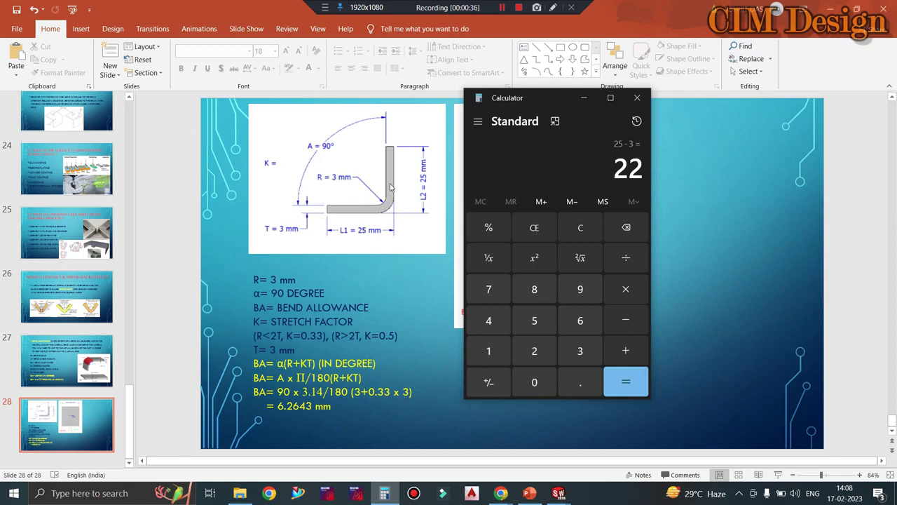
Step: Subtract 3 again to get 19, then close the calculator
click(626, 319)
click(580, 350)
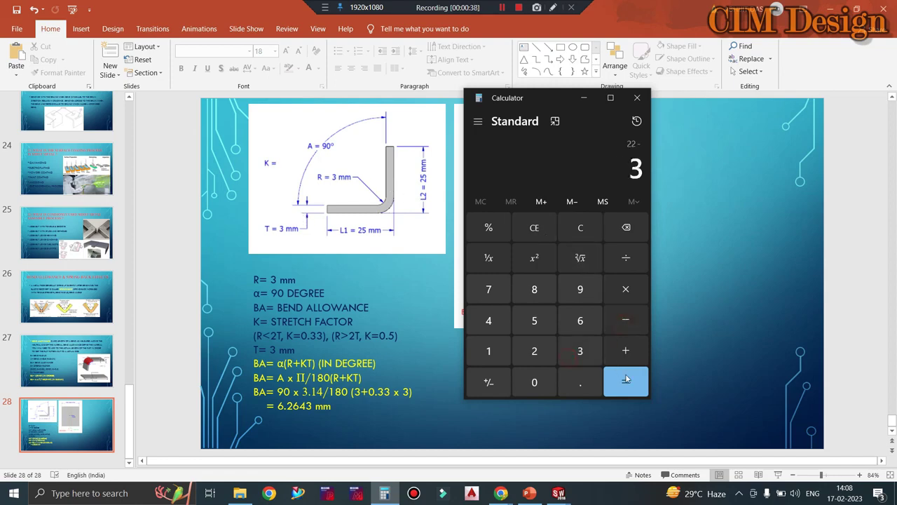
click(626, 378)
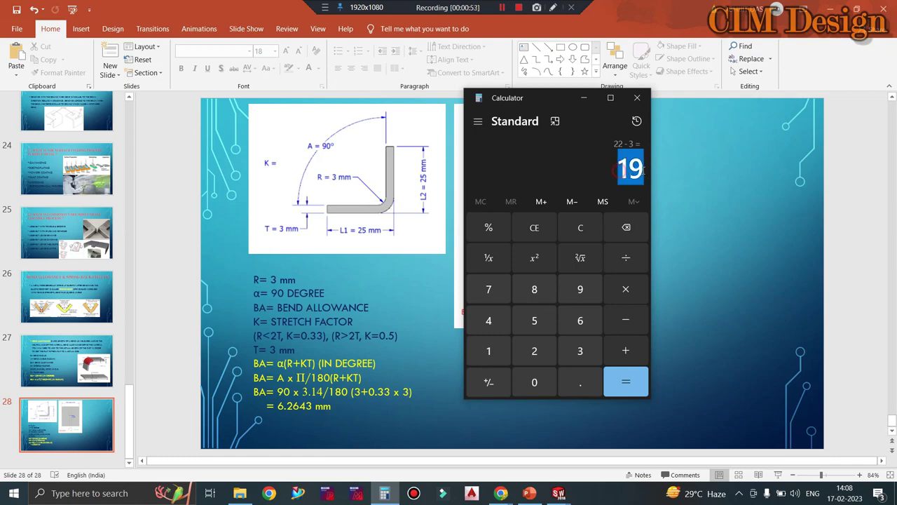
click(637, 97)
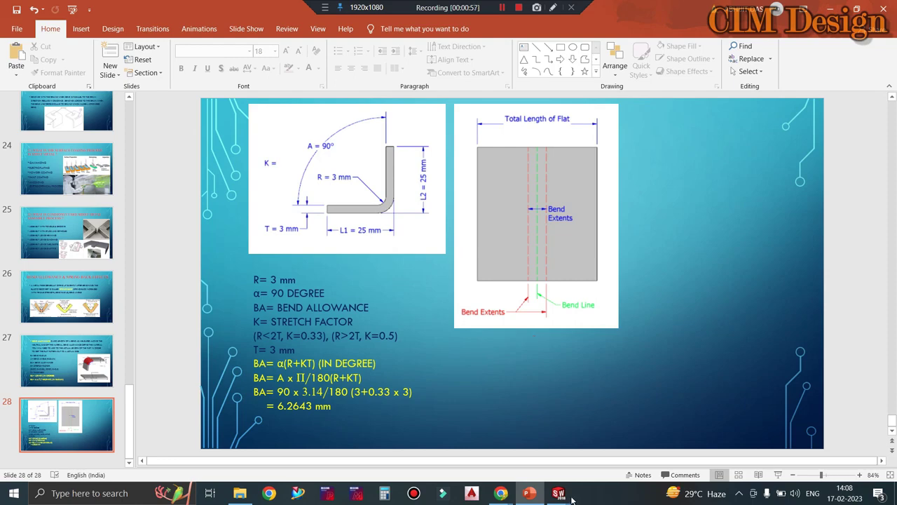
Step: Bring back the Part2 model and flatten the L-bracket into its flat pattern
mouse_move(559, 493)
click(613, 443)
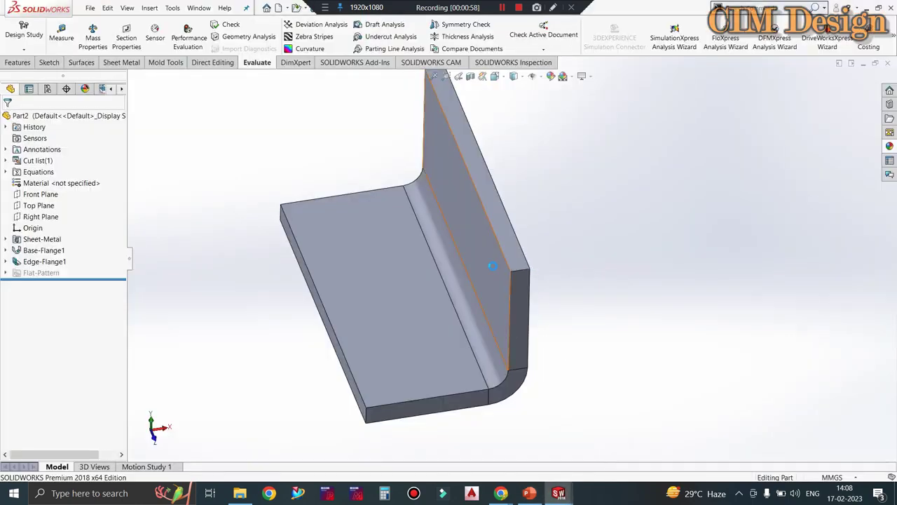
scroll(536, 242, down, 2)
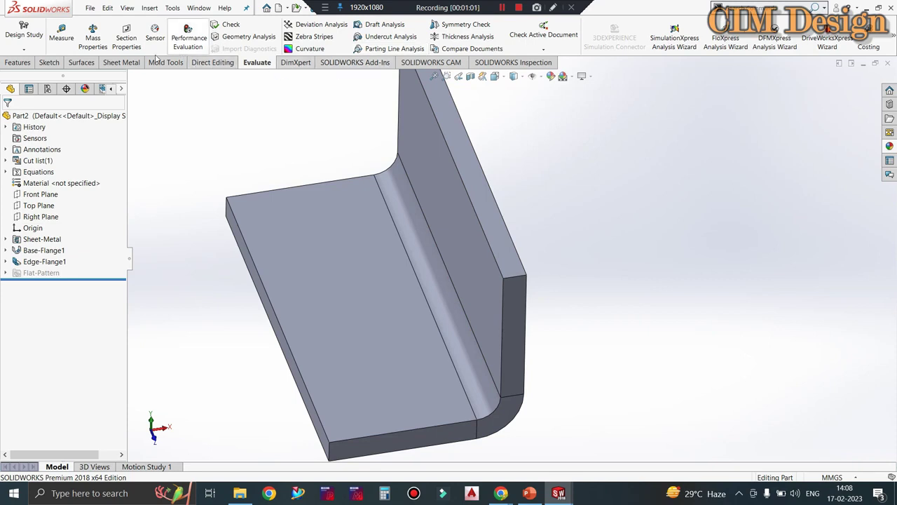
click(121, 62)
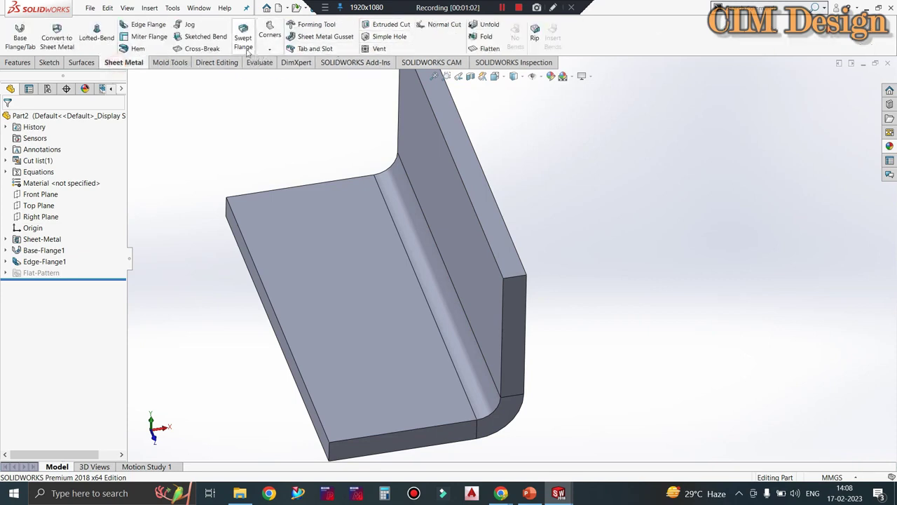
click(485, 49)
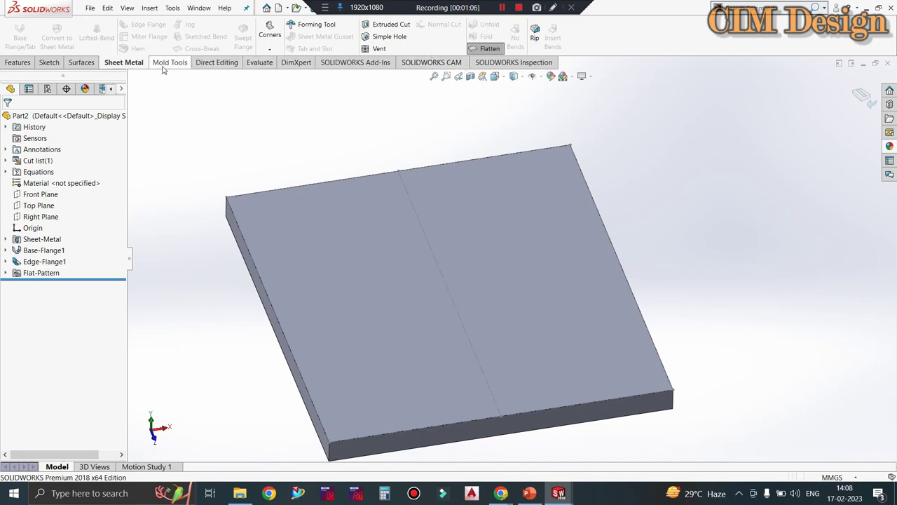
Step: Measure the flat pattern's 50 mm edge, then return to the bend allowance slide
click(259, 62)
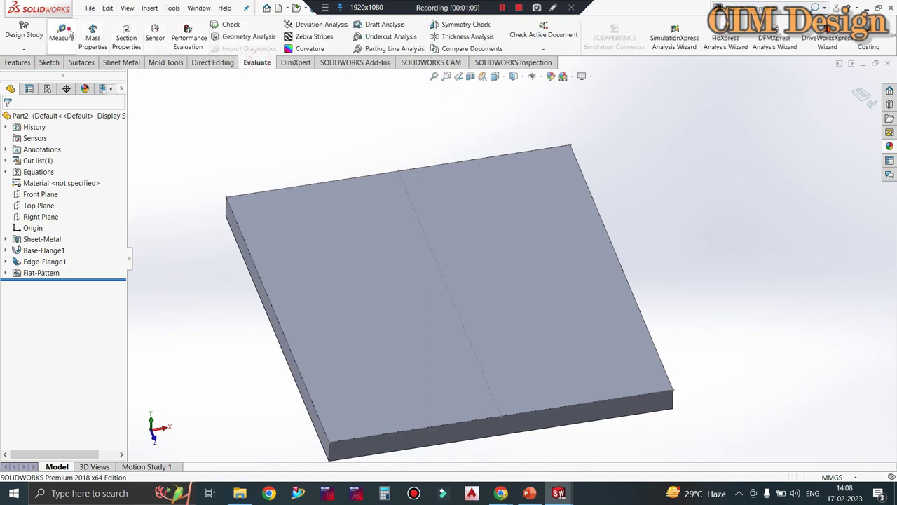
click(61, 35)
click(241, 249)
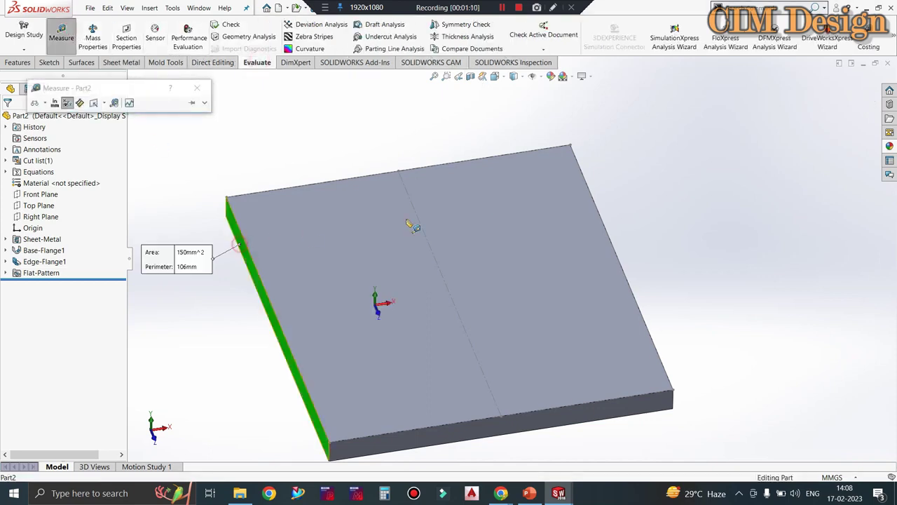
click(604, 216)
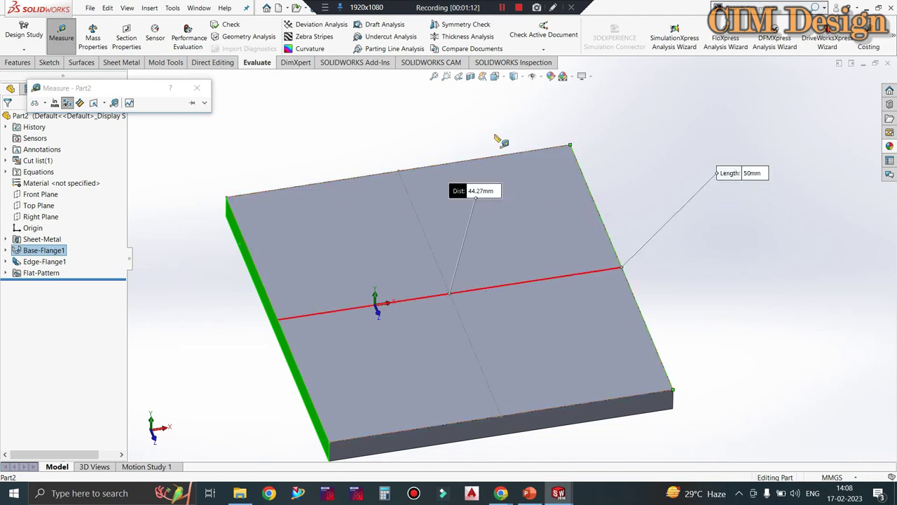
click(197, 88)
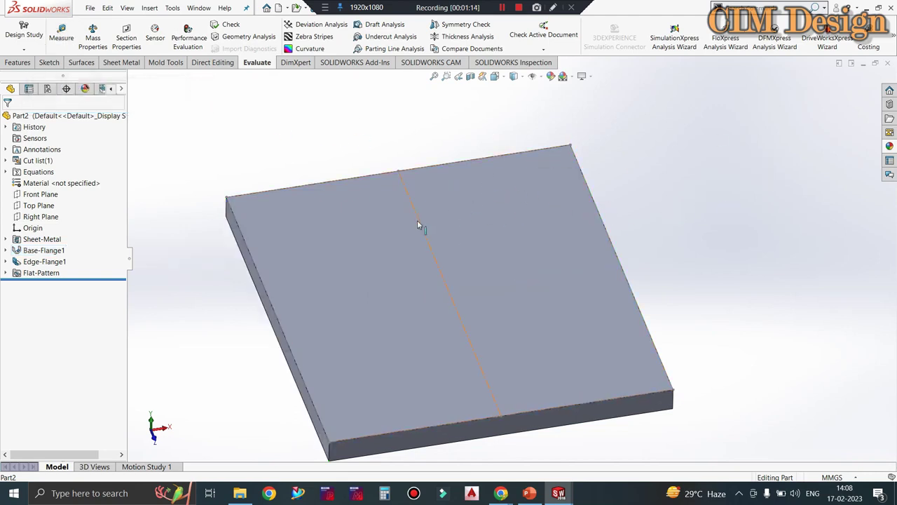
click(529, 493)
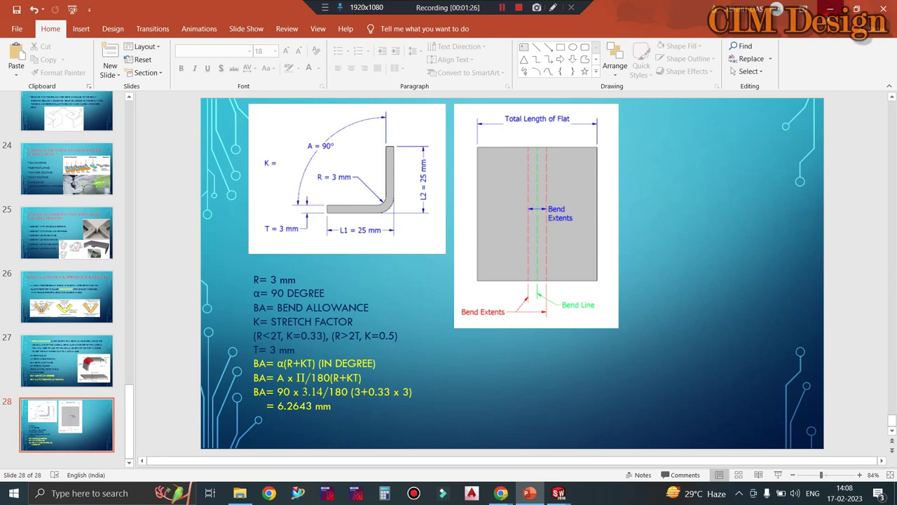
Step: Return to the SOLIDWORKS model, bring up the Sheet Metal tools and zoom in on the folded bracket
click(834, 10)
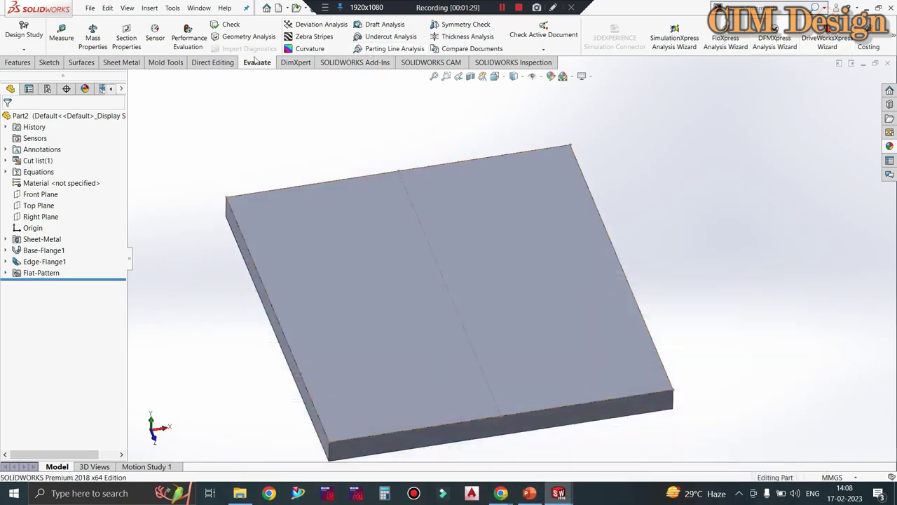
click(121, 62)
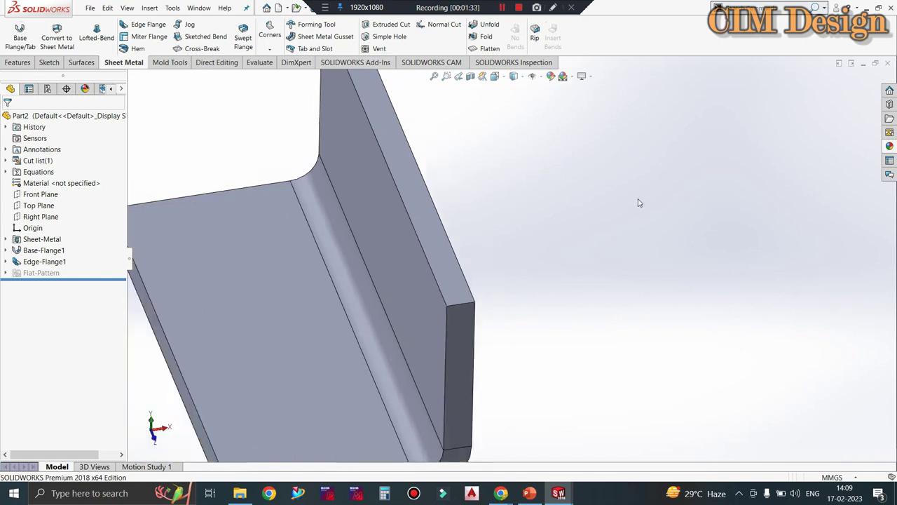
scroll(367, 429, down, 2)
scroll(347, 367, down, 2)
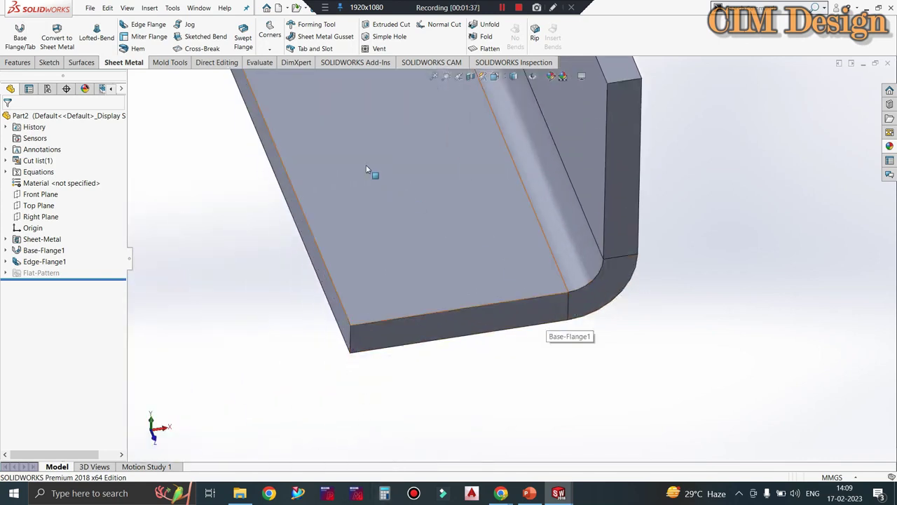
Step: Measure the flange's 19 mm straight edge and the 3 mm bend edge, then go back to slide 28
click(262, 63)
click(61, 35)
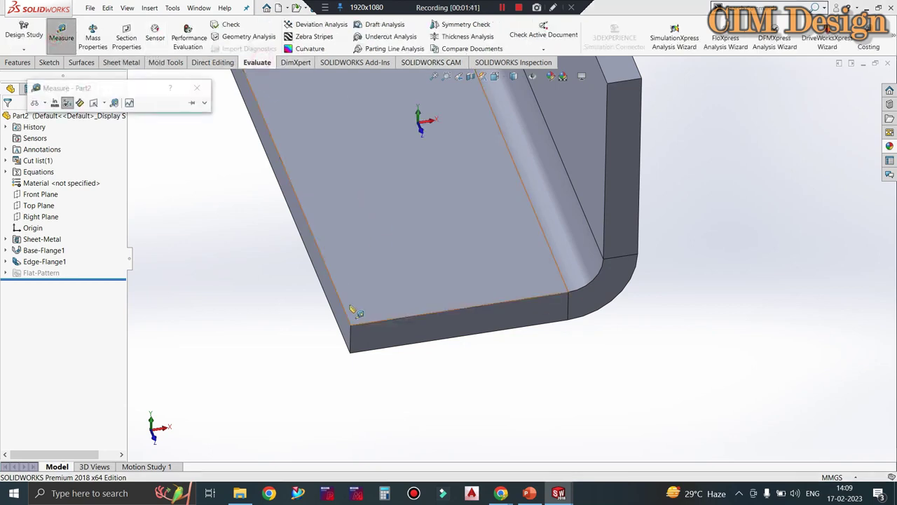
click(343, 321)
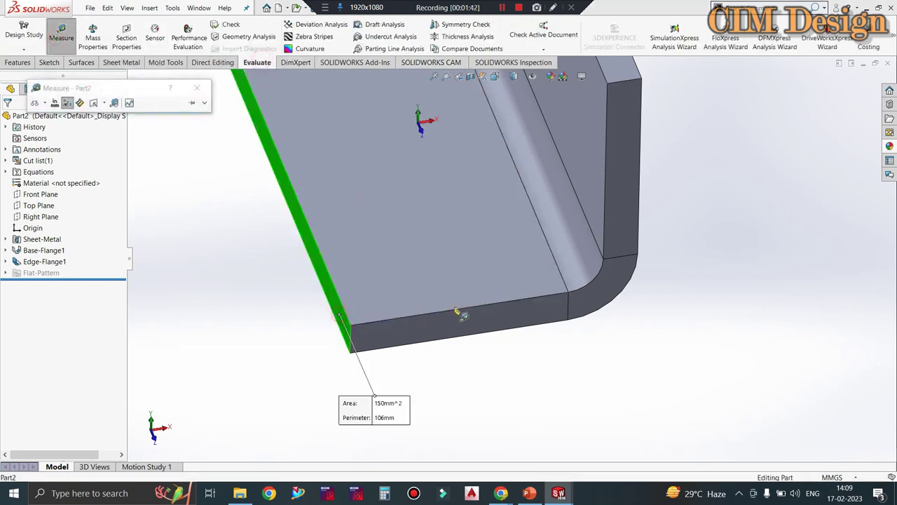
click(568, 312)
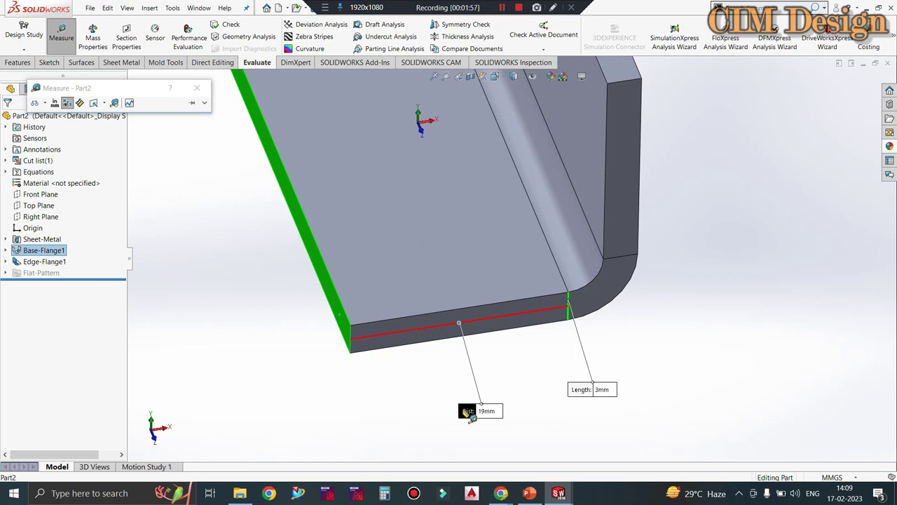
click(529, 493)
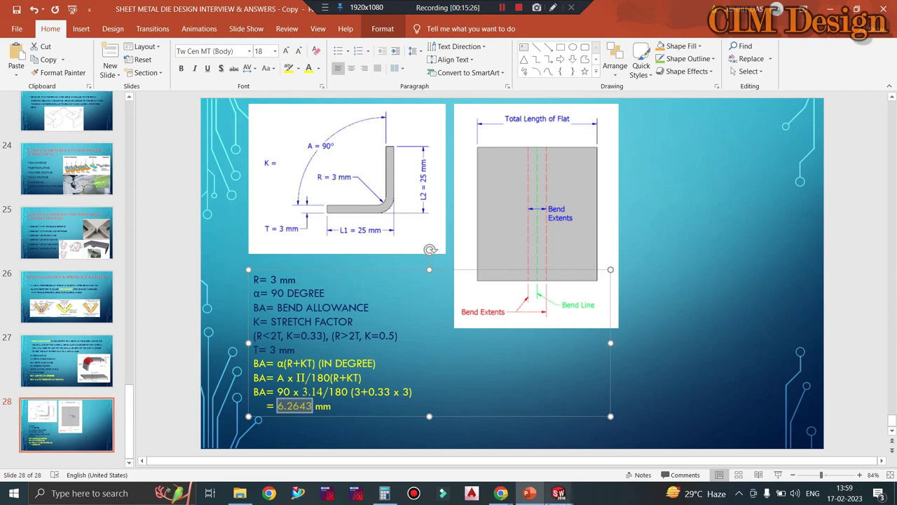
mouse_move(559, 493)
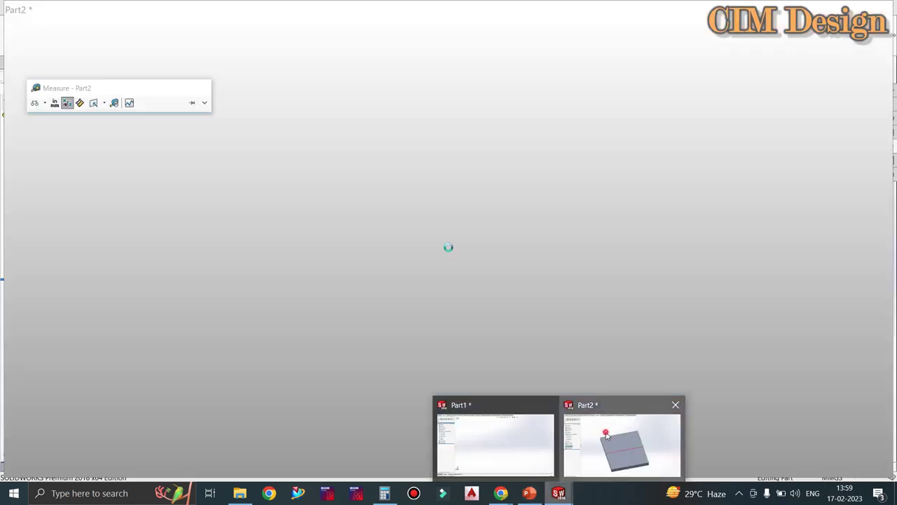
click(609, 434)
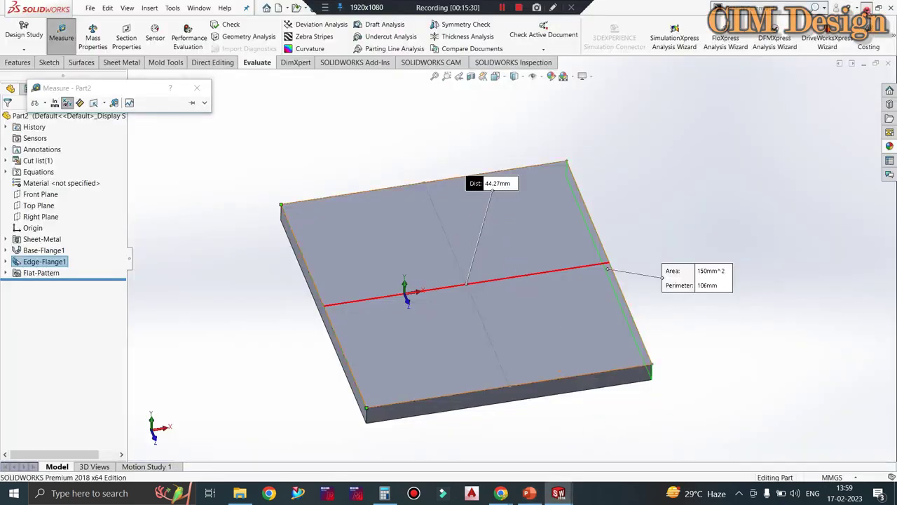
click(864, 7)
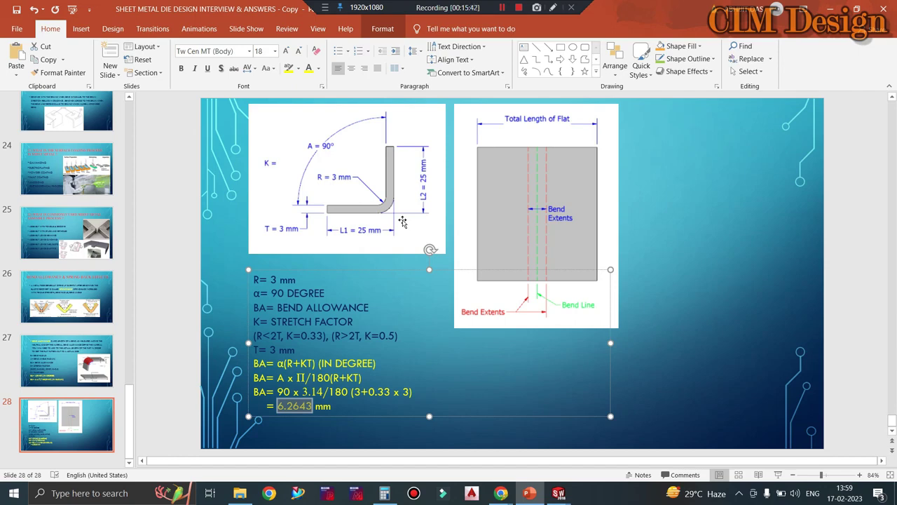
click(687, 223)
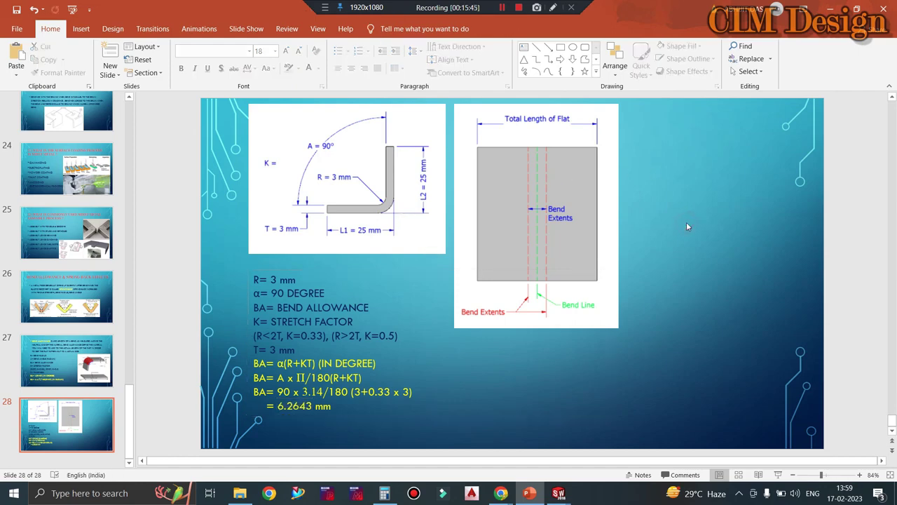